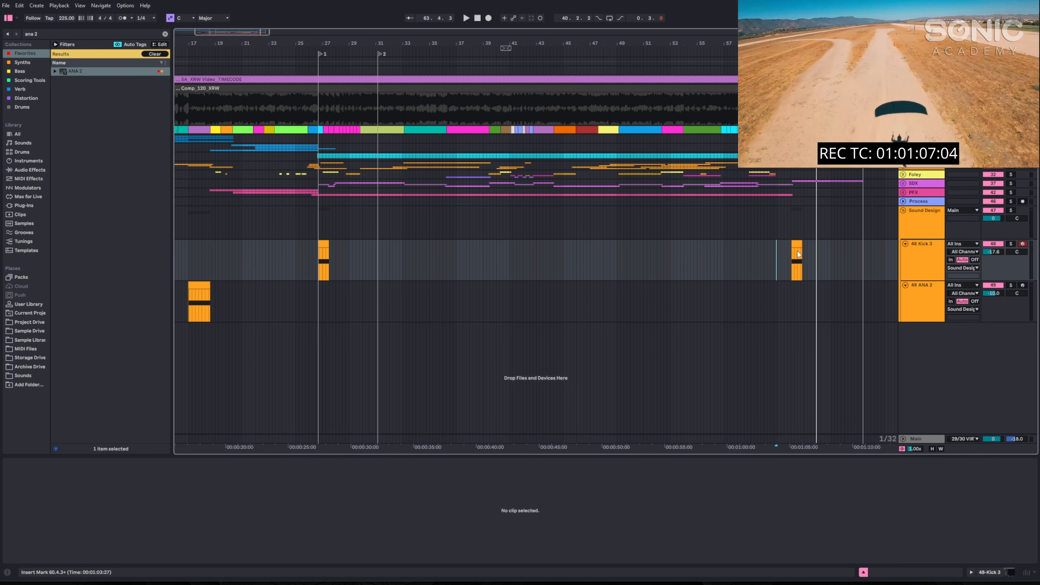
{"action": "left_click", "coordinate": [324, 244]}
{"action": "left_click_drag", "start_coordinate": [316, 43], "coordinate": [428, 43]}
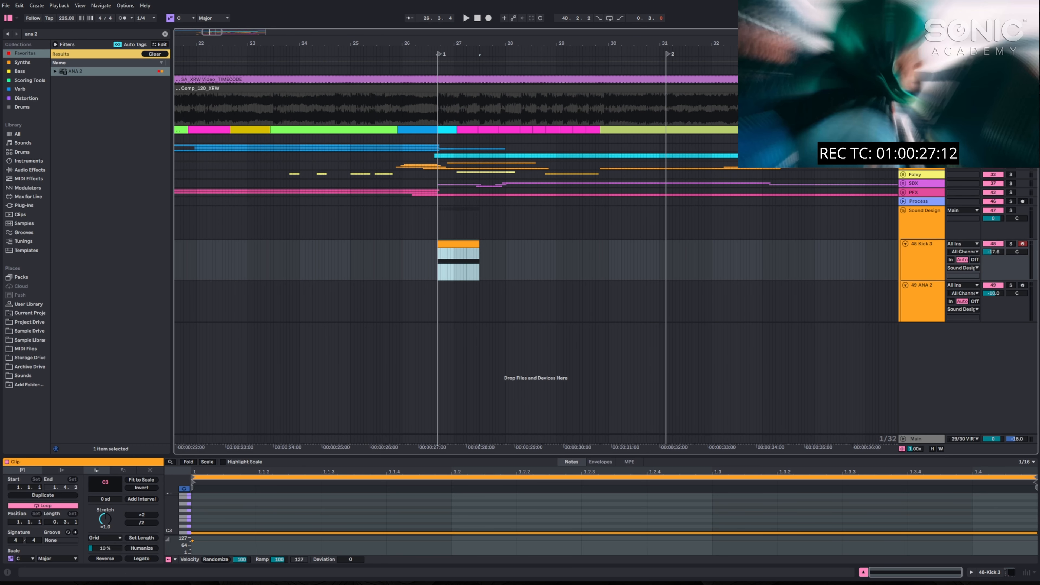
{"action": "left_click", "coordinate": [921, 88]}
{"action": "left_click_drag", "start_coordinate": [819, 42], "coordinate": [839, 24]}
{"action": "left_click_drag", "start_coordinate": [616, 324], "coordinate": [616, 297]}
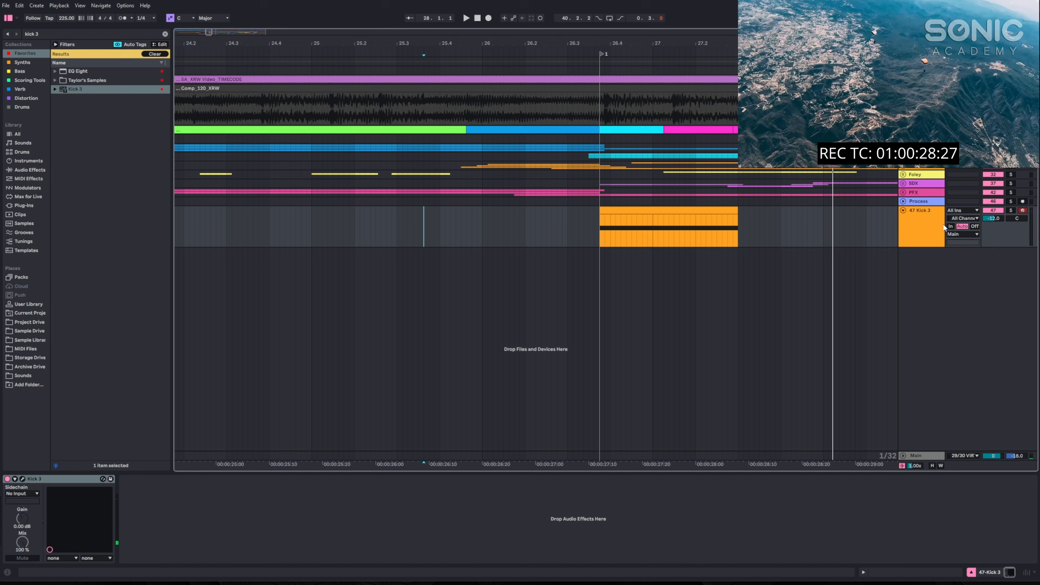
Group the Kick 3 track and name the new group Sound Design
{"action": "key", "text": "ctrl+g"}
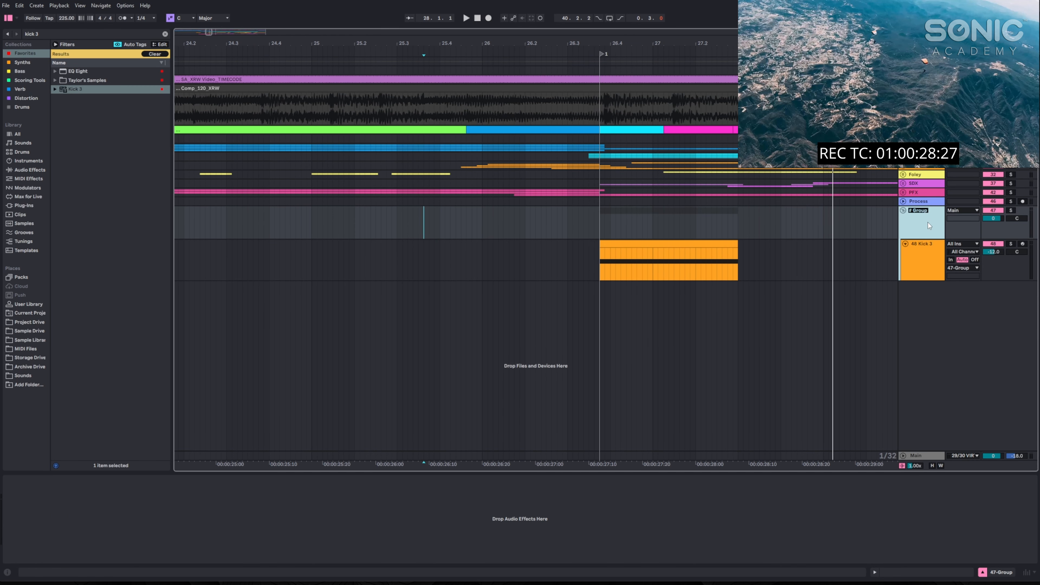
{"action": "type", "text": "Sound Design"}
{"action": "key", "text": "Return"}
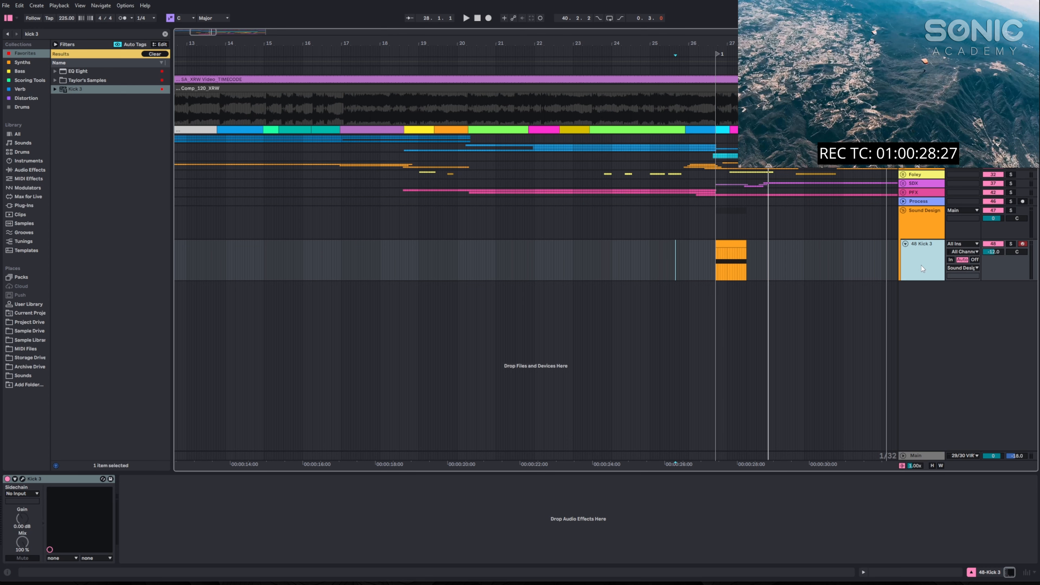
Add a MIDI track below the Kick 3 track and load the ANA 2 instrument onto it
{"action": "key", "text": "ctrl+shift+t"}
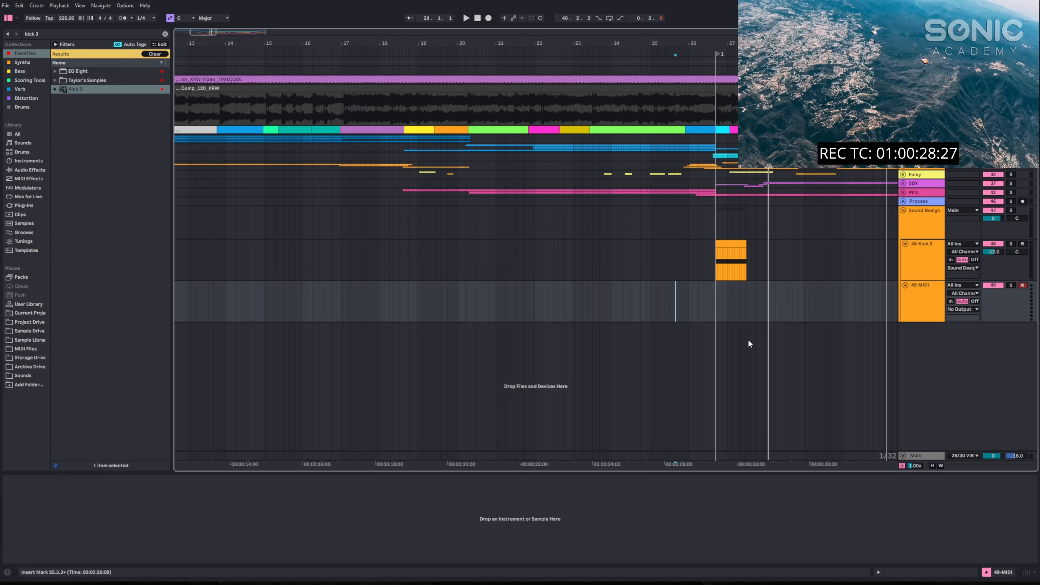
{"action": "left_click", "coordinate": [115, 29]}
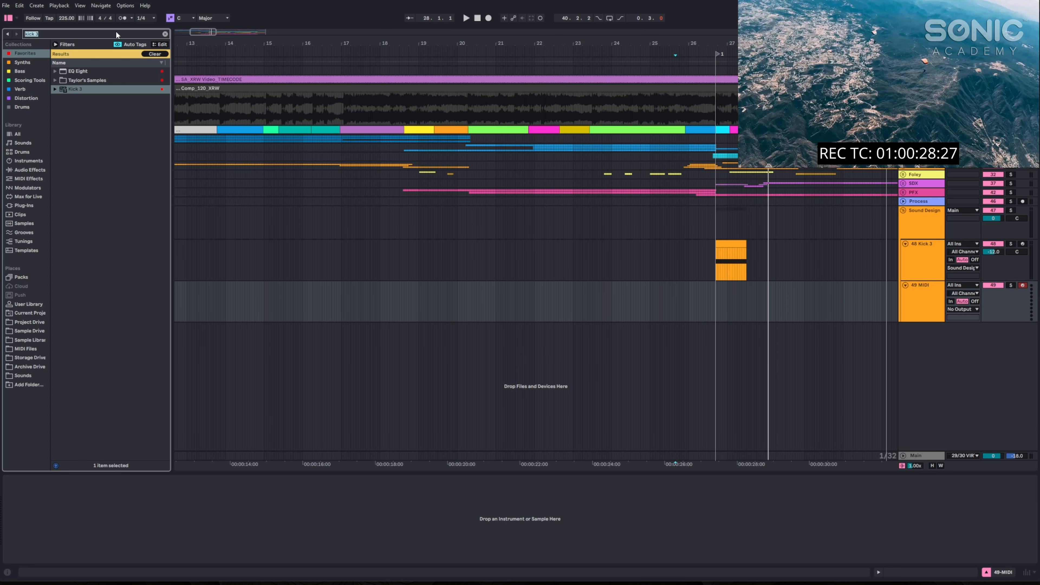
{"action": "type", "text": "ana 2"}
Create an empty MIDI clip on the ANA 2 track from 16.4.4 to 18.3.3, matching the purple video segment
{"action": "left_click", "coordinate": [553, 295]}
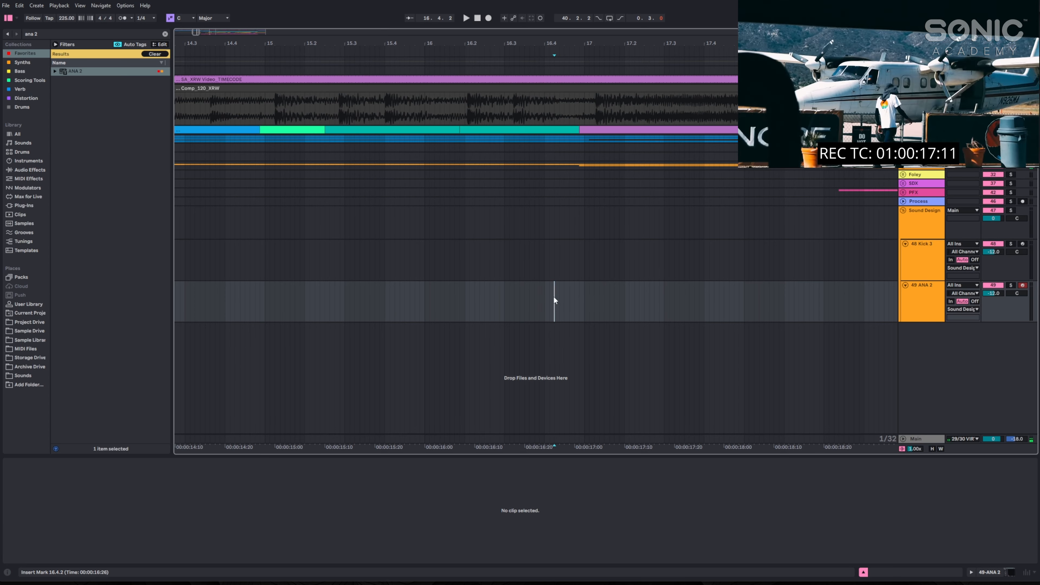
{"action": "left_click", "coordinate": [578, 291]}
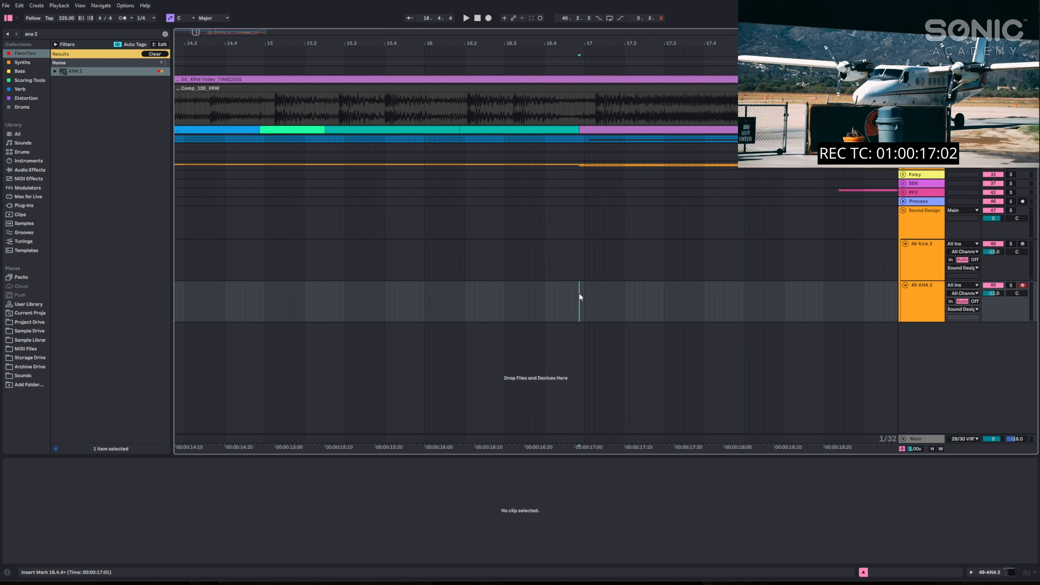
{"action": "left_click_drag", "start_coordinate": [578, 293], "coordinate": [842, 286]}
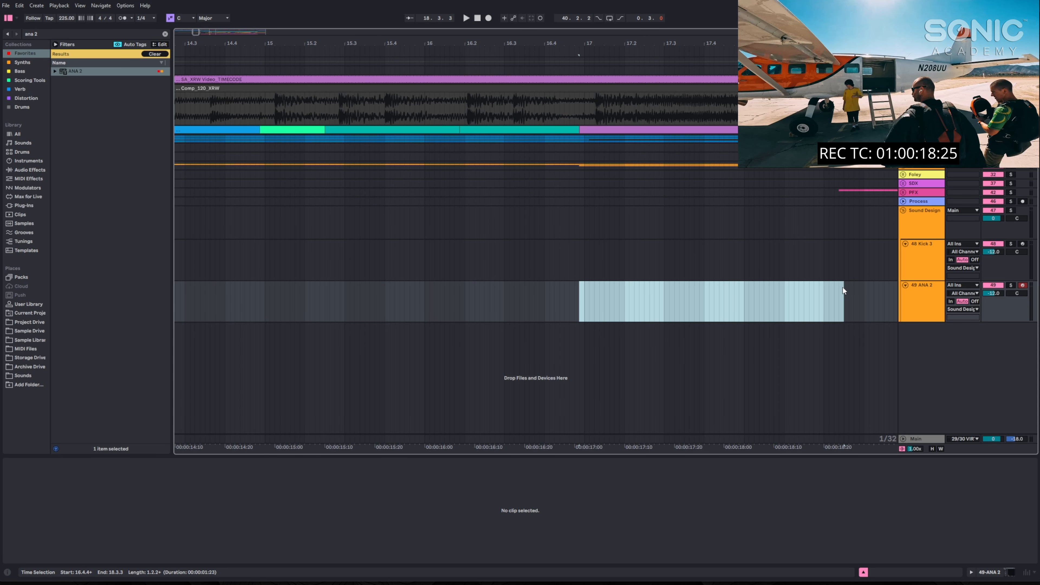
{"action": "key", "text": "ctrl+shift+m"}
{"action": "key", "text": "z"}
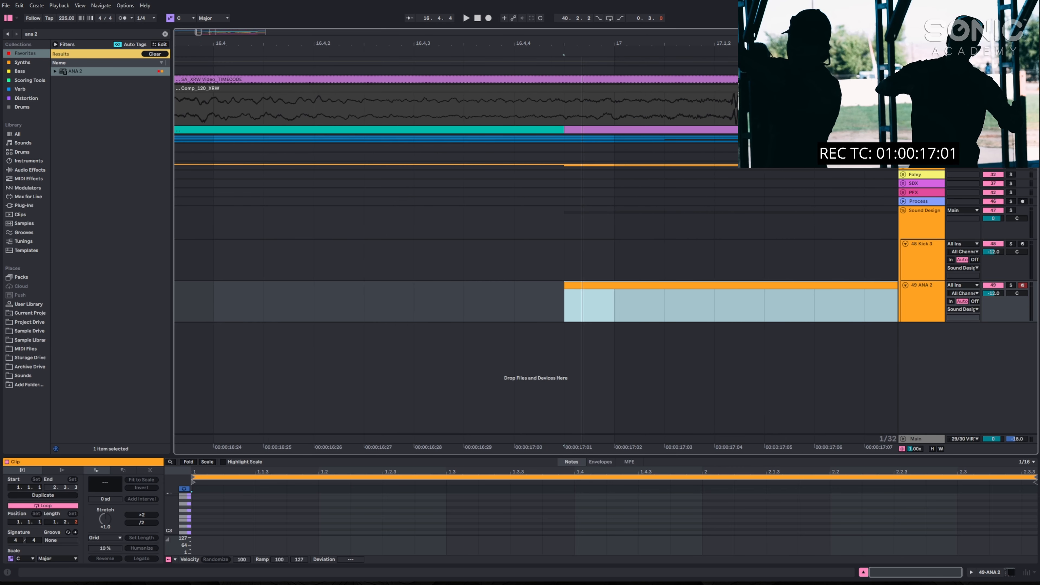
{"action": "key", "text": "x"}
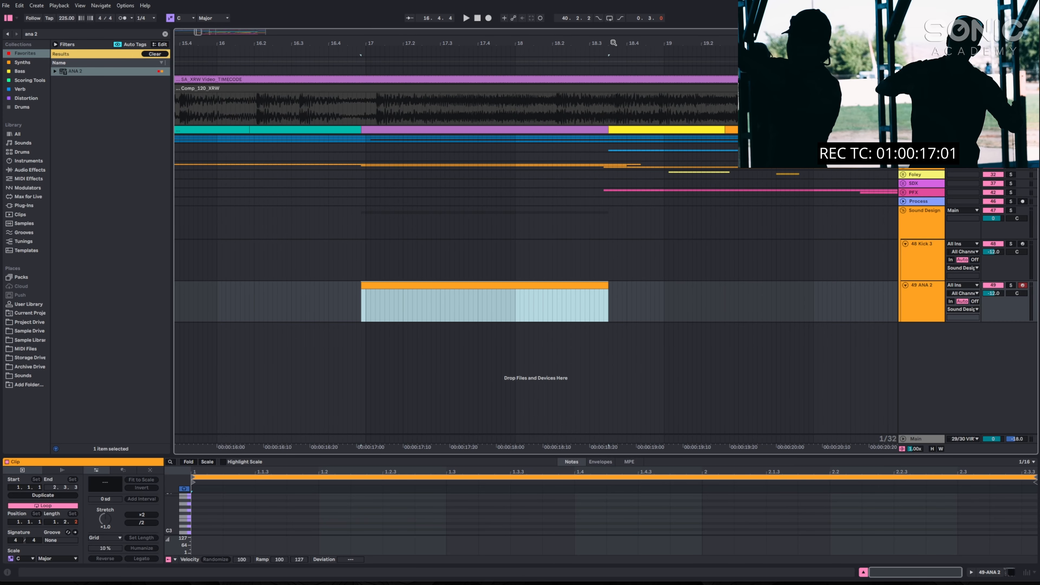
Play the clip's section, solo the ANA 2 track and open the ANA 2 plug-in interface
{"action": "key", "text": "space"}
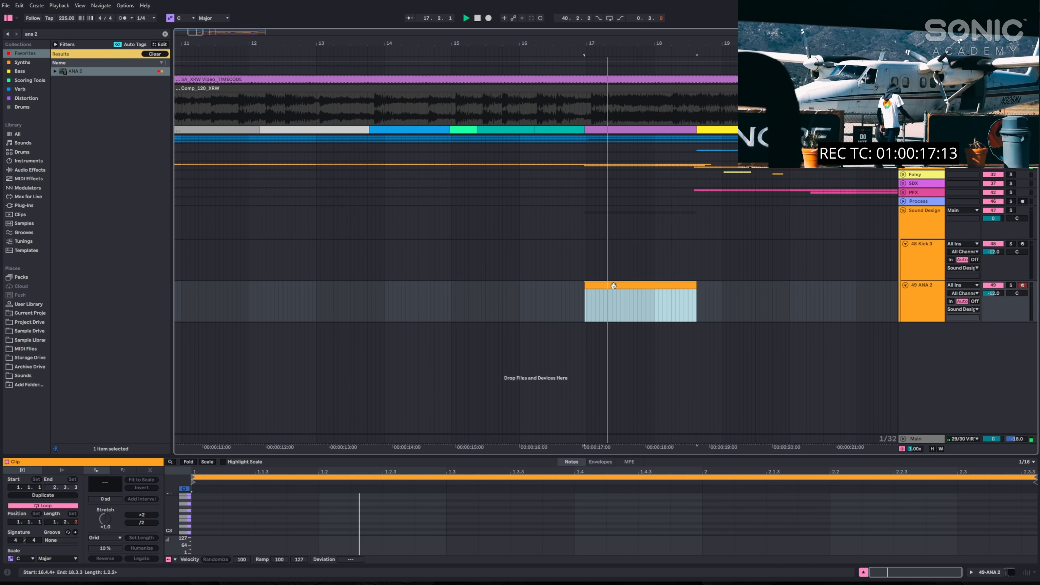
{"action": "left_click", "coordinate": [1010, 286]}
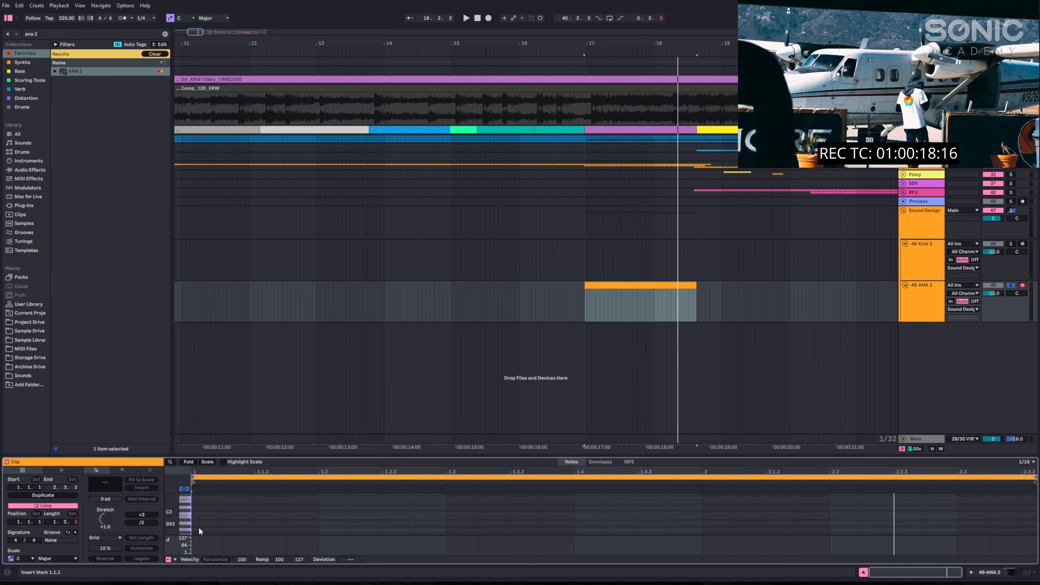
{"action": "key", "text": "shift+Tab"}
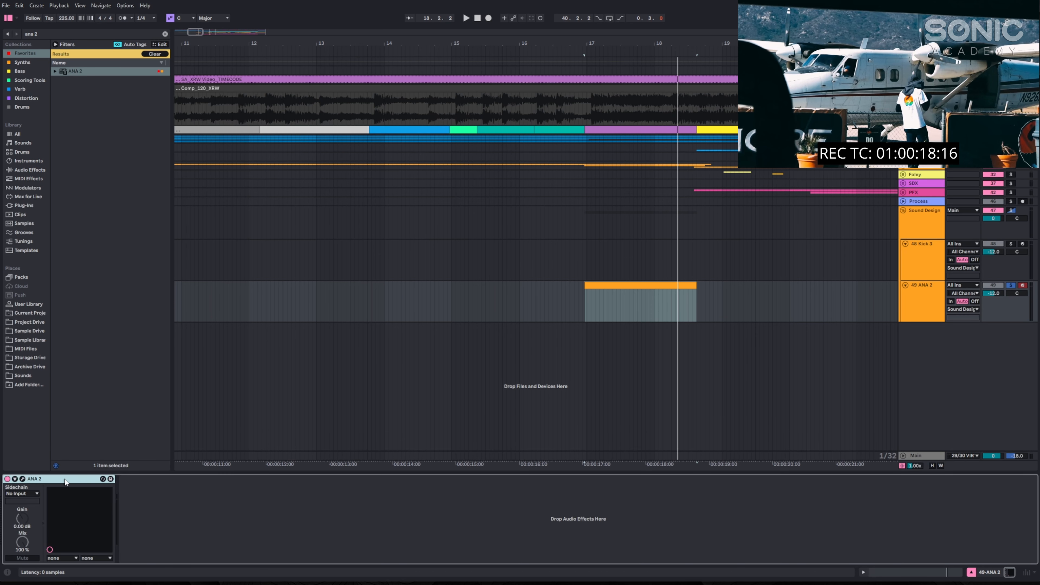
{"action": "left_click", "coordinate": [23, 478]}
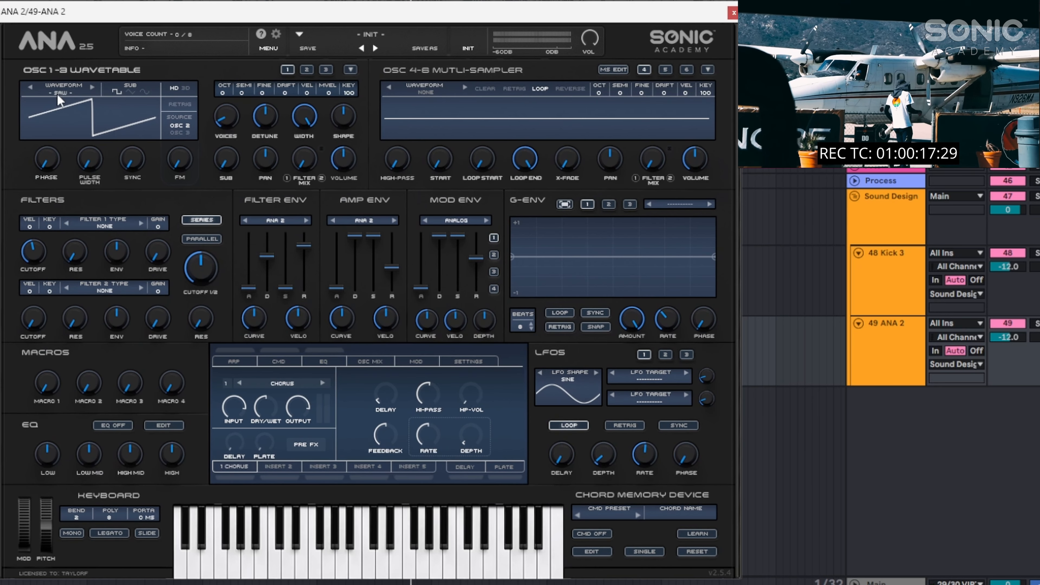
Load the Saw Harmonics 2 waveform from the 3D Wavetables into Osc 1
{"action": "left_click", "coordinate": [59, 92]}
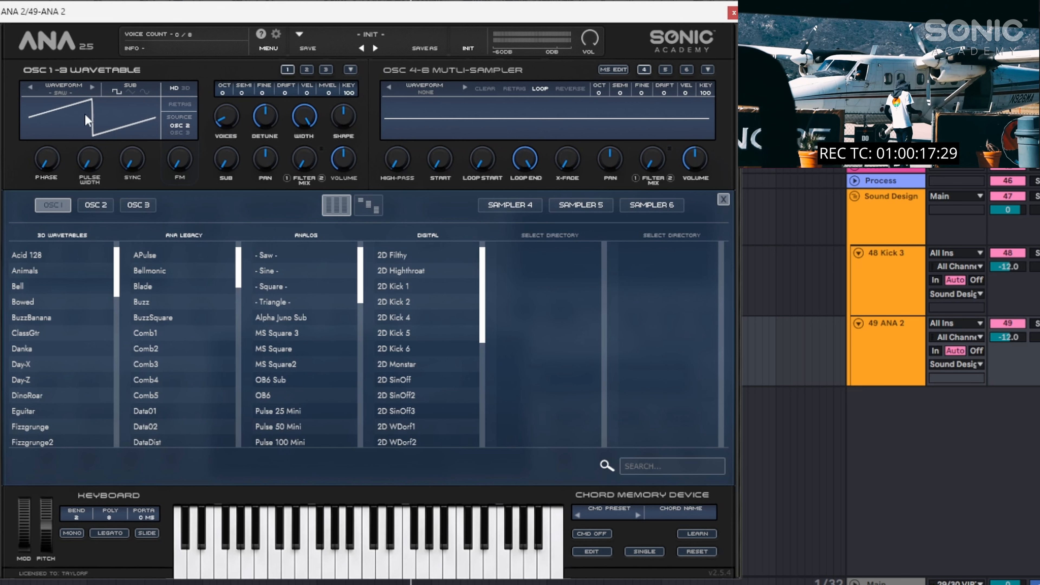
{"action": "scroll", "coordinate": [78, 387], "scroll_direction": "down", "scroll_amount": 10}
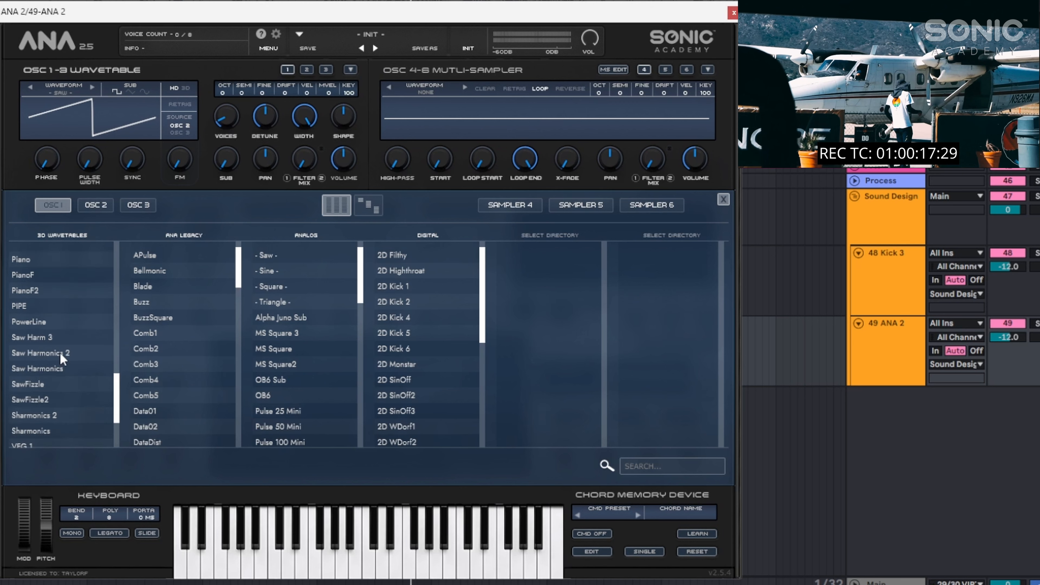
{"action": "left_click", "coordinate": [60, 352]}
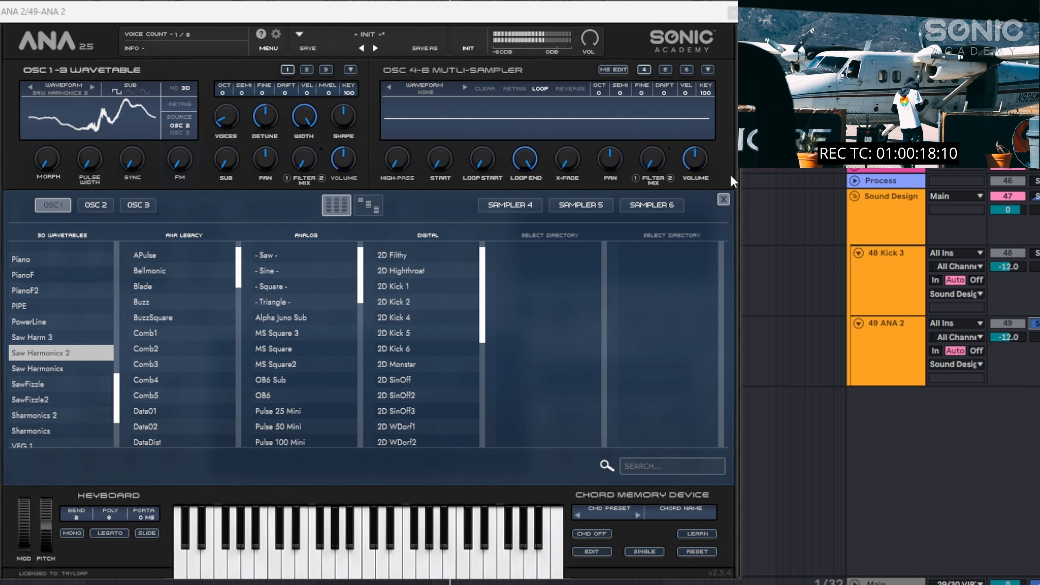
{"action": "left_click", "coordinate": [723, 199]}
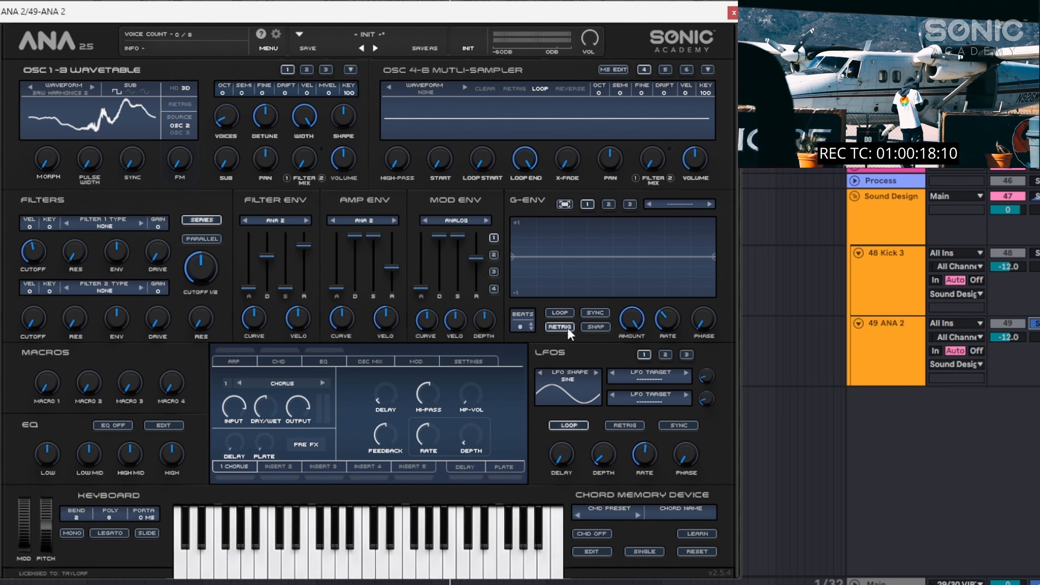
Assign G-Env 1 to Pitch Coarse All and lower its end point to -1 for a falling pitch sweep
{"action": "left_click", "coordinate": [671, 204]}
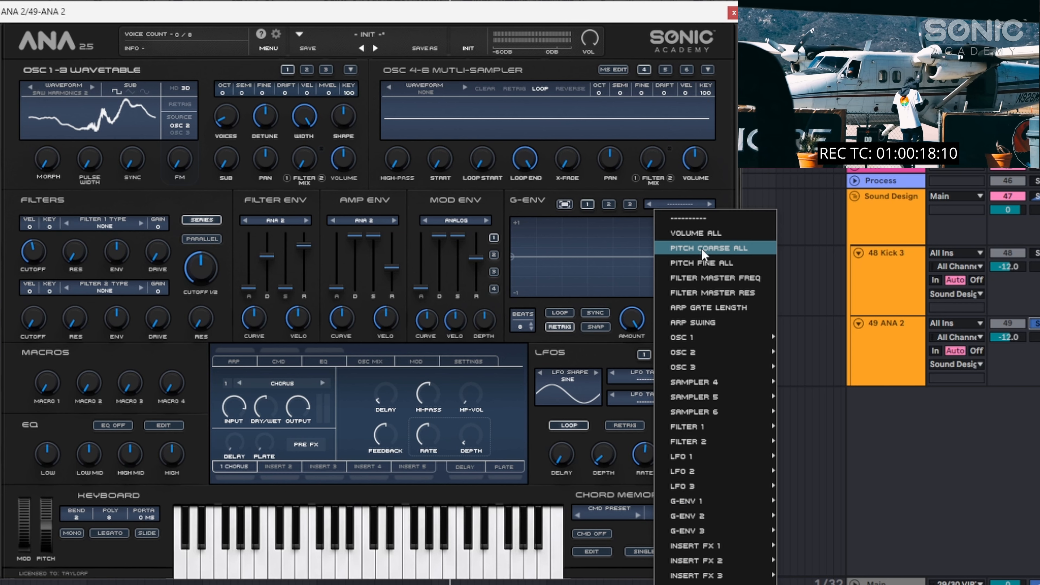
{"action": "left_click", "coordinate": [701, 248]}
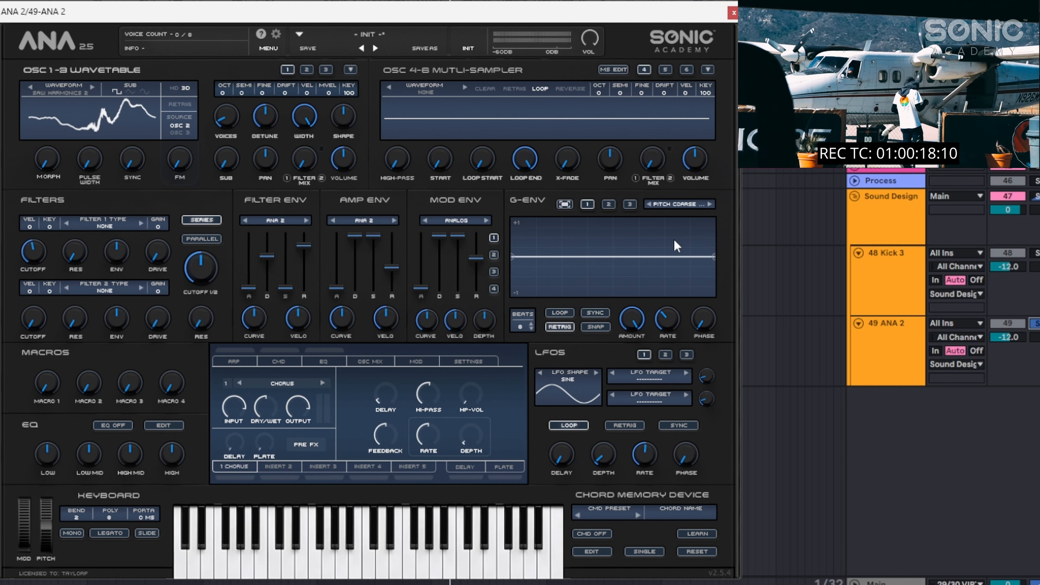
{"action": "left_click_drag", "start_coordinate": [713, 256], "coordinate": [707, 313]}
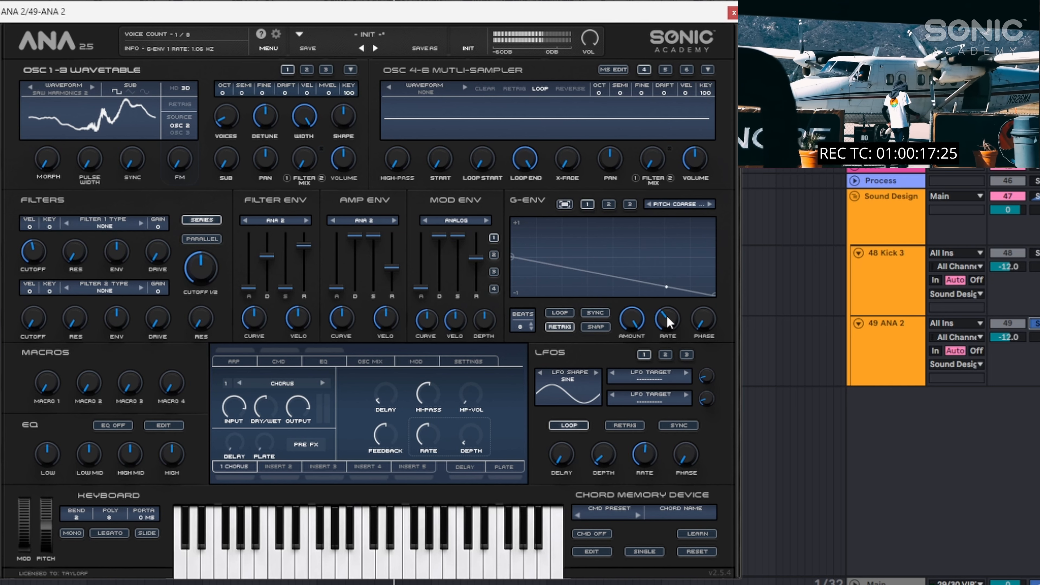
{"action": "mouse_move", "coordinate": [641, 323]}
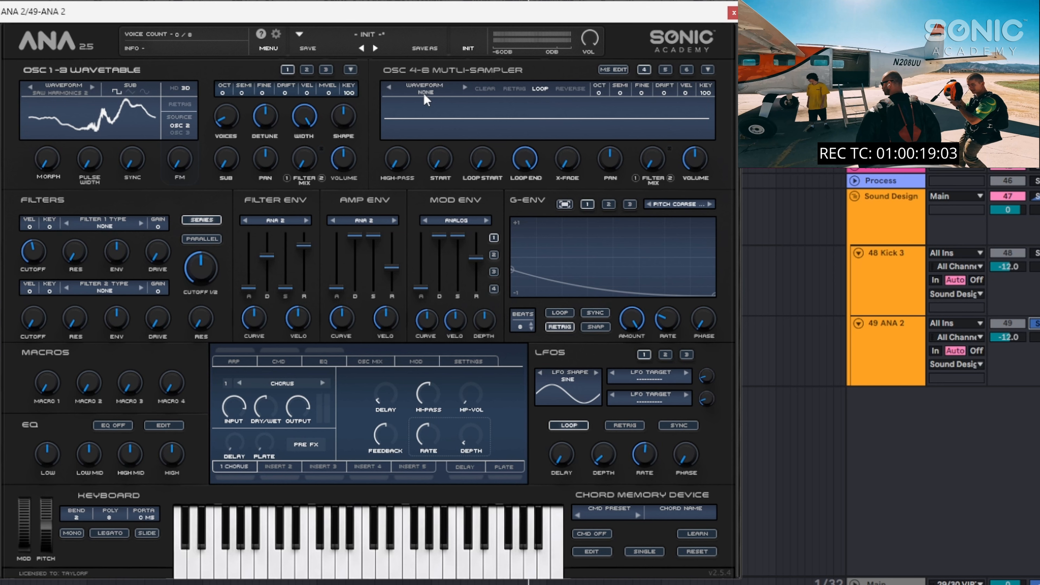
Load the Car noise sample into Sampler 4 and move its start point about a quarter of the way in
{"action": "left_click", "coordinate": [423, 93]}
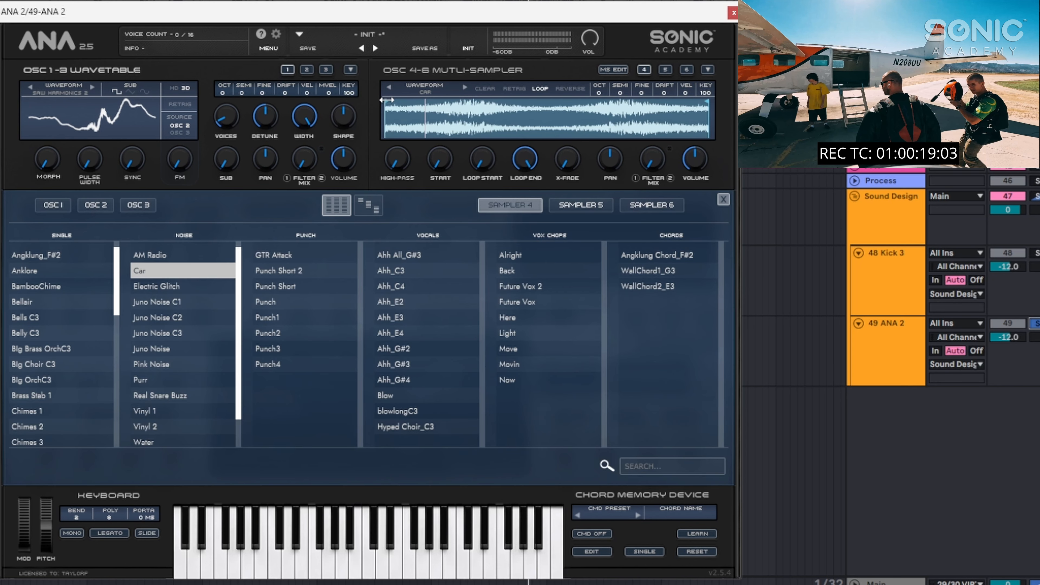
{"action": "left_click_drag", "start_coordinate": [386, 99], "coordinate": [457, 103]}
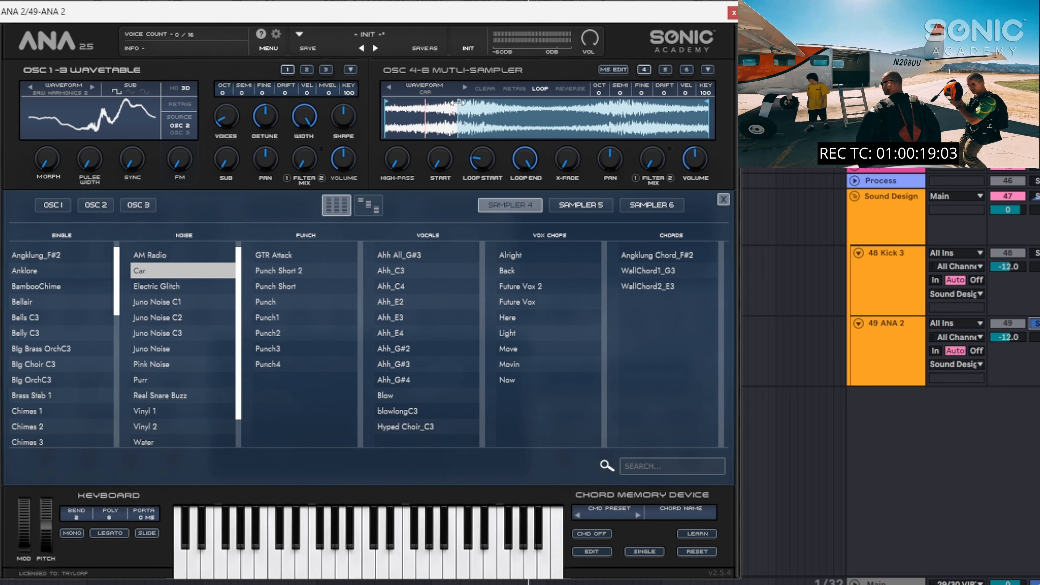
{"action": "mouse_move", "coordinate": [386, 102]}
{"action": "left_mouse_down"}
{"action": "mouse_move", "coordinate": [469, 107]}
{"action": "mouse_move", "coordinate": [462, 102]}
{"action": "left_mouse_up"}
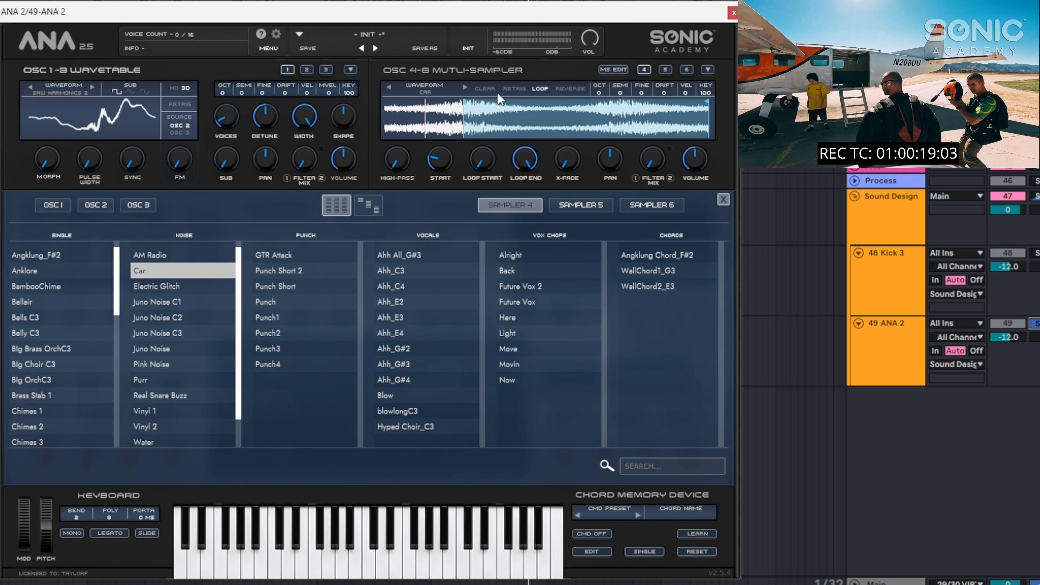
Enable retrigger on Sampler 4, raise its volume and close the sample browser
{"action": "left_click", "coordinate": [509, 89]}
{"action": "left_click_drag", "start_coordinate": [697, 160], "coordinate": [715, 122]}
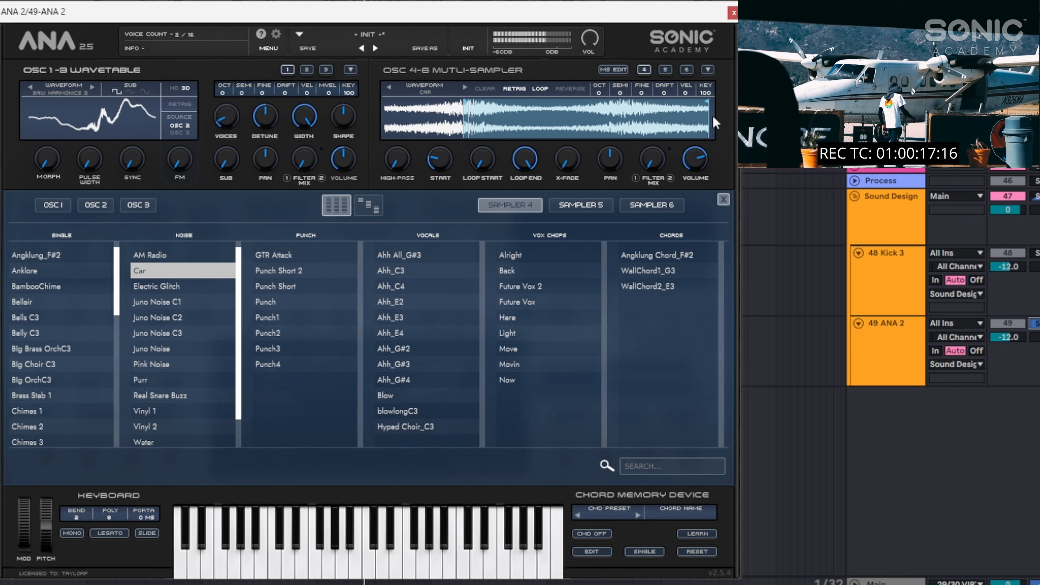
{"action": "left_click_drag", "start_coordinate": [695, 160], "coordinate": [700, 147]}
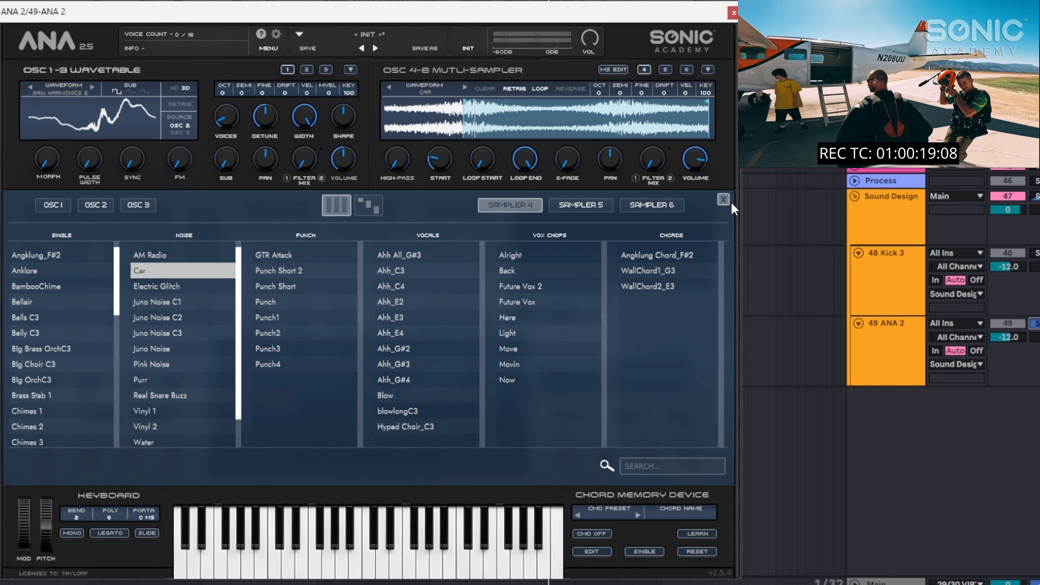
{"action": "left_click", "coordinate": [722, 199]}
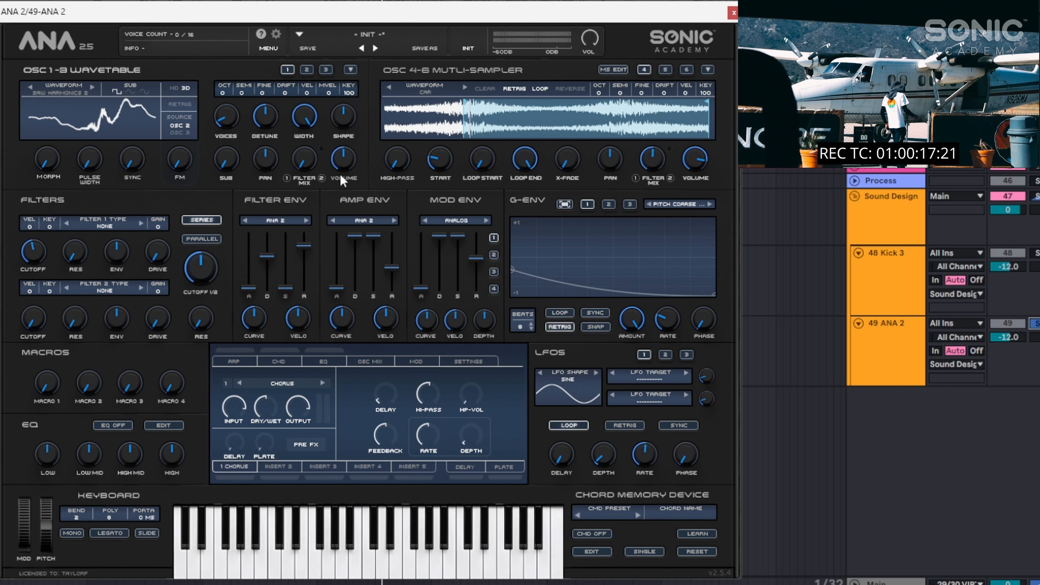
Raise Osc 1's filter mix to the middle and set the Filter 1 type to the analog LP 12
{"action": "left_click_drag", "start_coordinate": [304, 161], "coordinate": [315, 69]}
{"action": "left_click", "coordinate": [103, 228]}
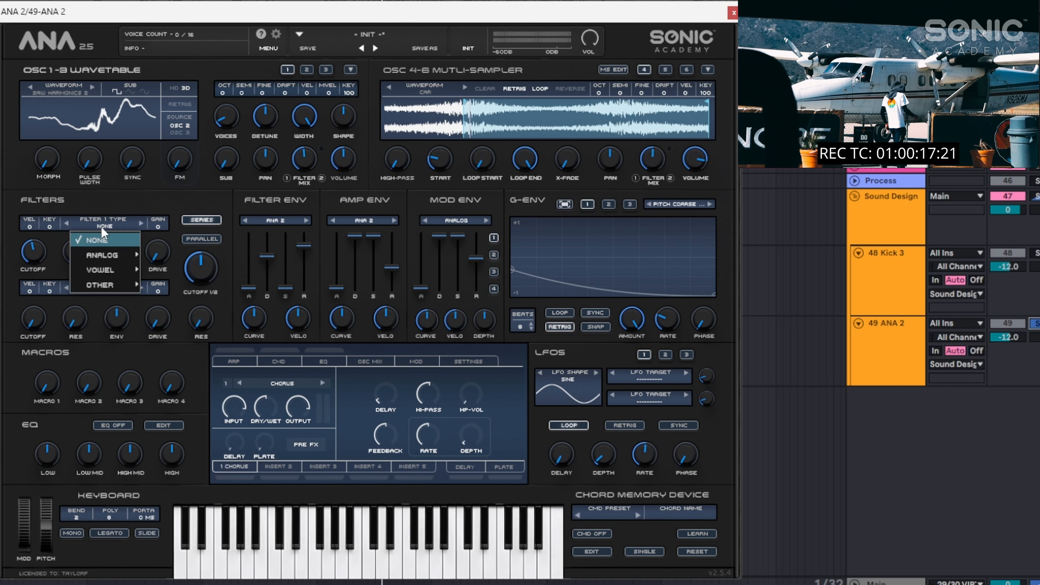
{"action": "mouse_move", "coordinate": [112, 251]}
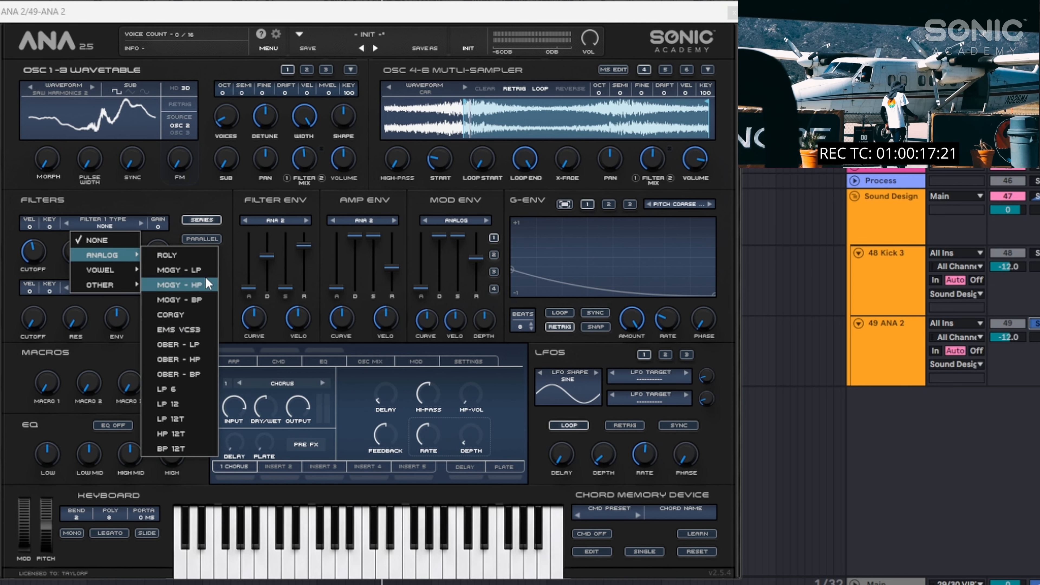
{"action": "left_click", "coordinate": [195, 403]}
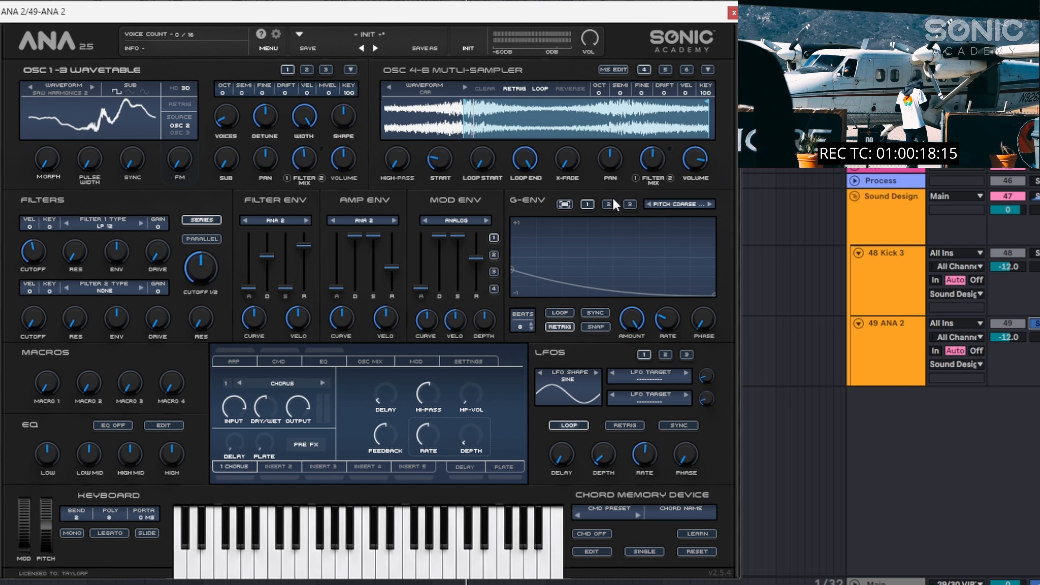
Lower G-Env 2's end point to -1, bend its curve to fall quickly at first and assign it to LFO 1 Rate
{"action": "left_click", "coordinate": [609, 207]}
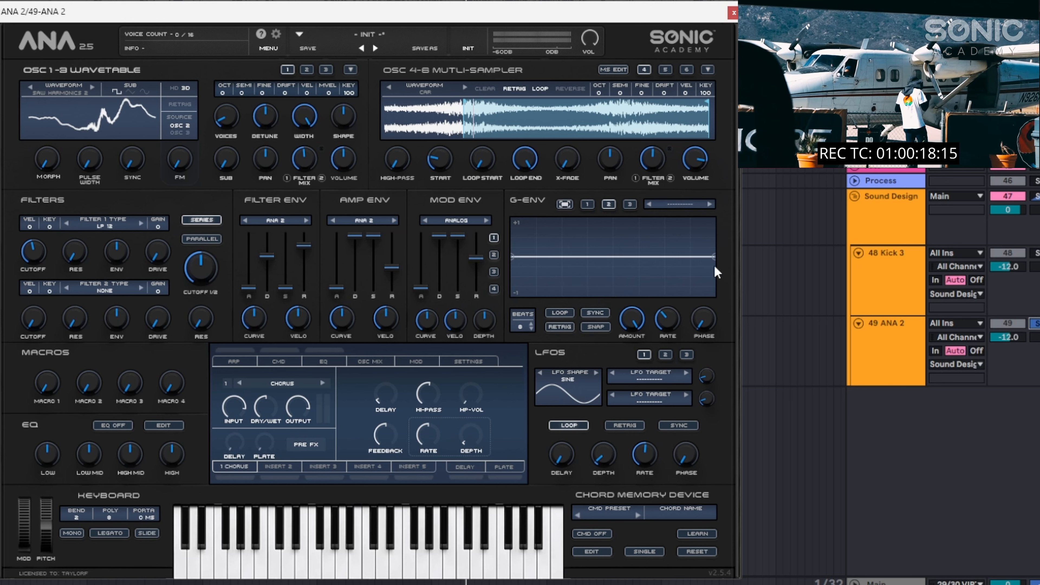
{"action": "left_click_drag", "start_coordinate": [711, 256], "coordinate": [714, 294]}
{"action": "left_click_drag", "start_coordinate": [573, 267], "coordinate": [582, 271]}
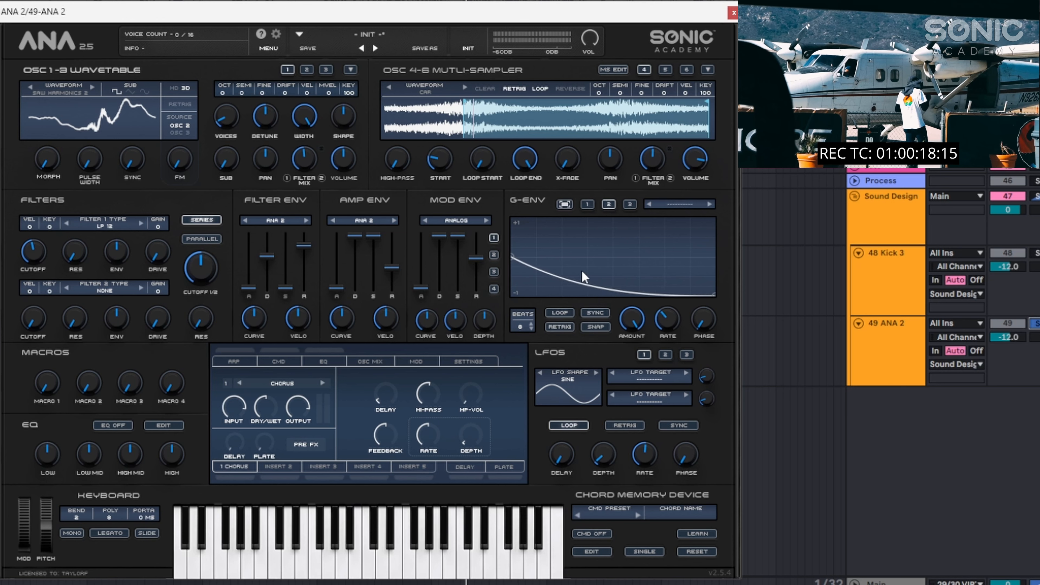
{"action": "left_click", "coordinate": [682, 204]}
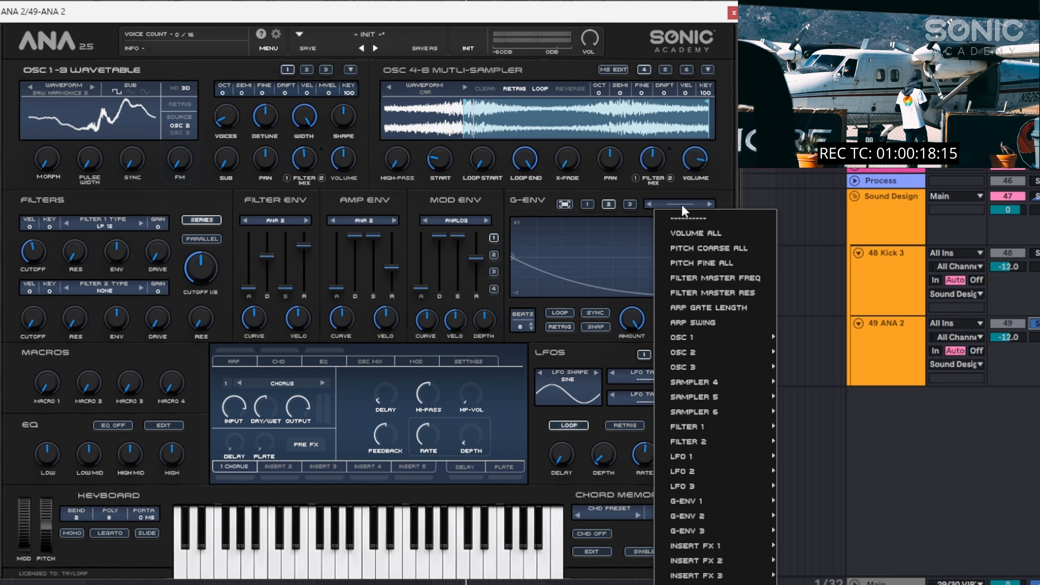
{"action": "mouse_move", "coordinate": [720, 456]}
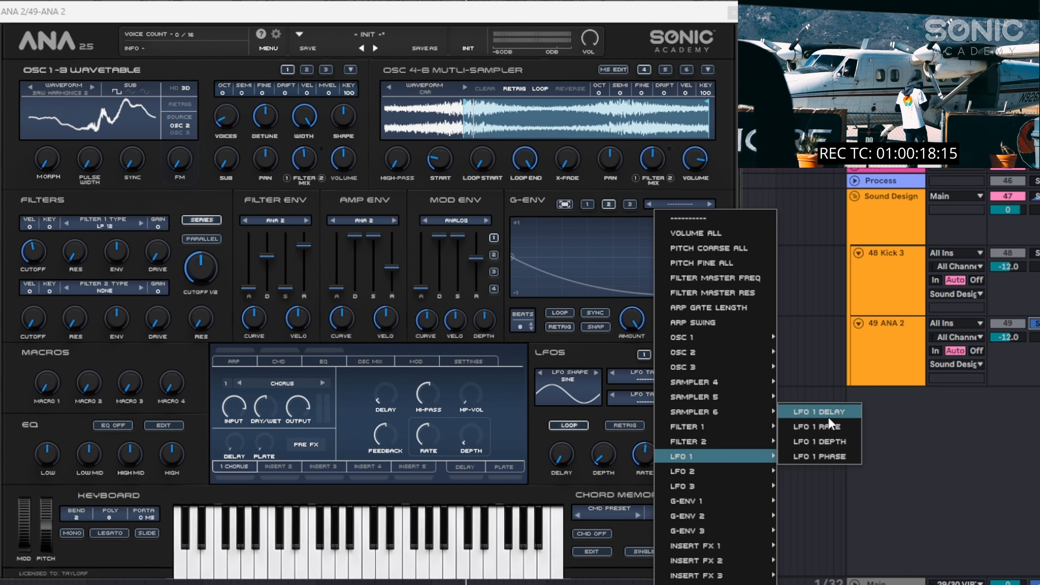
{"action": "left_click", "coordinate": [823, 427]}
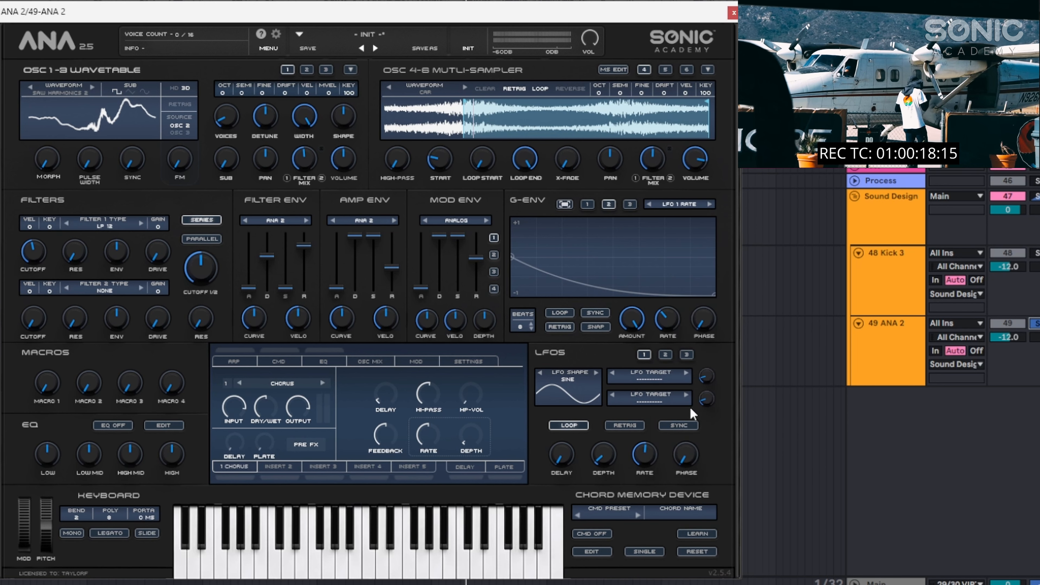
Target LFO 1 at Filter Master Freq with a raised amount and increase Filter 1's resonance
{"action": "left_click", "coordinate": [651, 380]}
{"action": "left_click", "coordinate": [680, 0]}
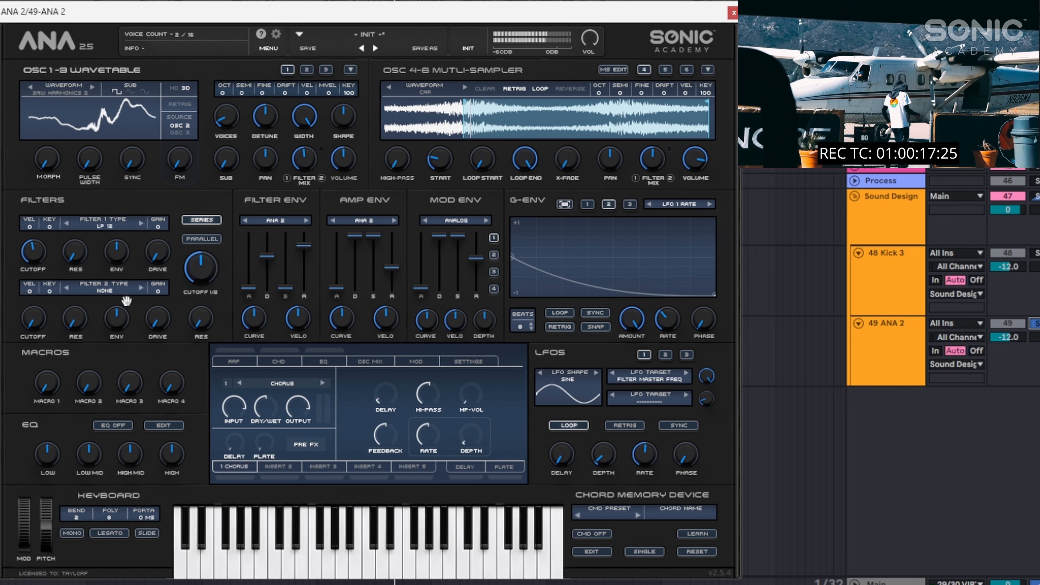
{"action": "left_click_drag", "start_coordinate": [75, 252], "coordinate": [76, 240]}
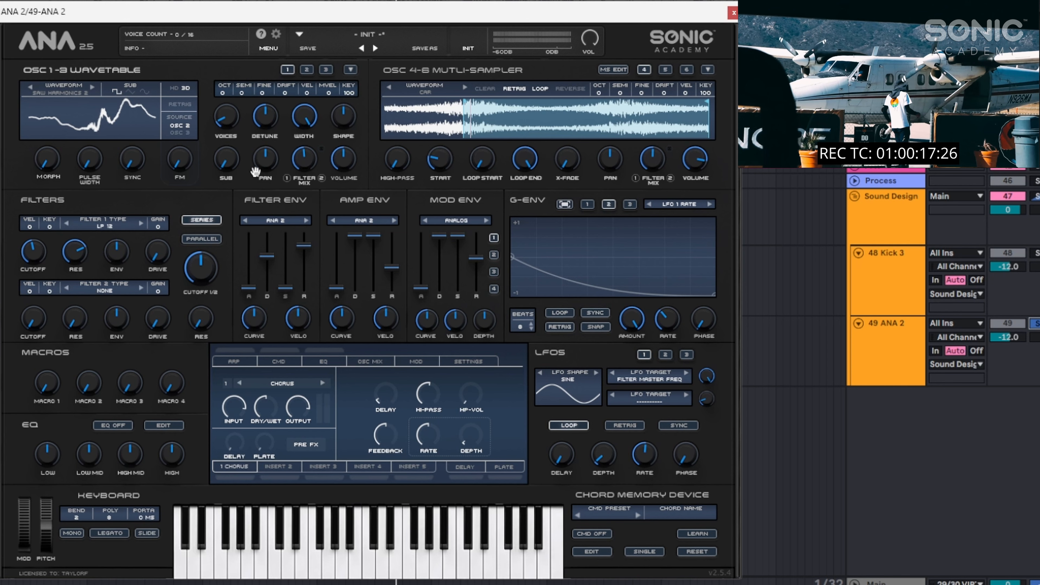
Turn the Osc 1 and Sampler 4 filter mix down to zero and set G-Env 2's amount to 0%, listening to the result
{"action": "left_click_drag", "start_coordinate": [304, 159], "coordinate": [304, 176]}
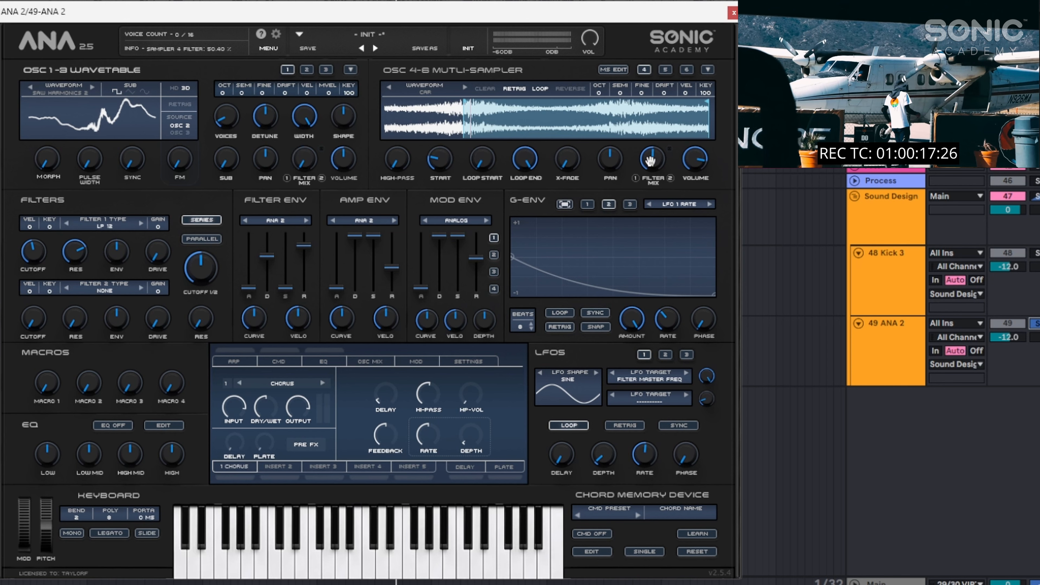
{"action": "key", "text": "space"}
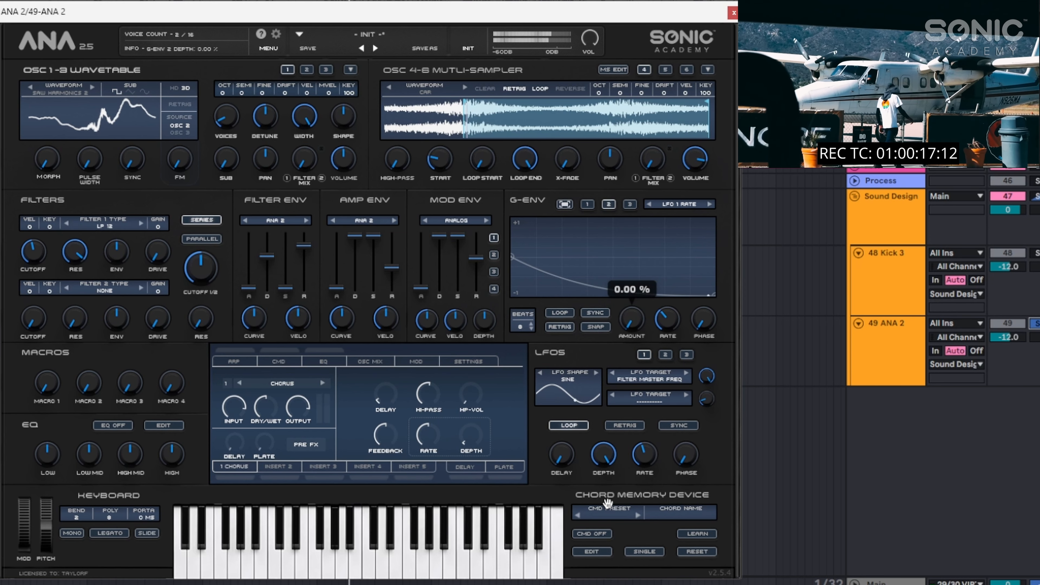
{"action": "key", "text": "space"}
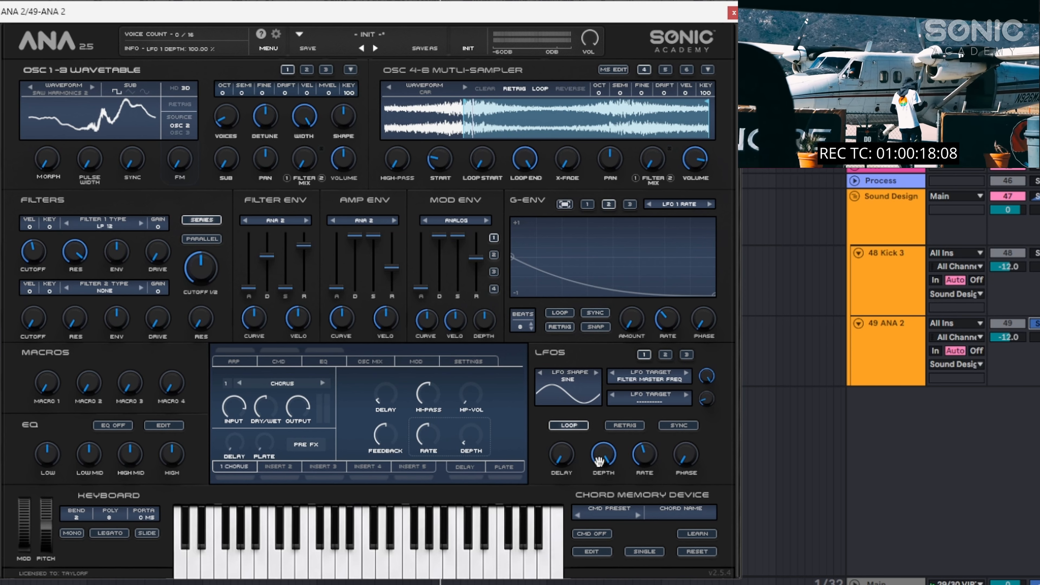
Audition LFO 1 at 100% depth and raise its rate above the middle
{"action": "left_click_drag", "start_coordinate": [599, 462], "coordinate": [606, 471]}
{"action": "key", "text": "space"}
{"action": "left_click_drag", "start_coordinate": [628, 445], "coordinate": [651, 452]}
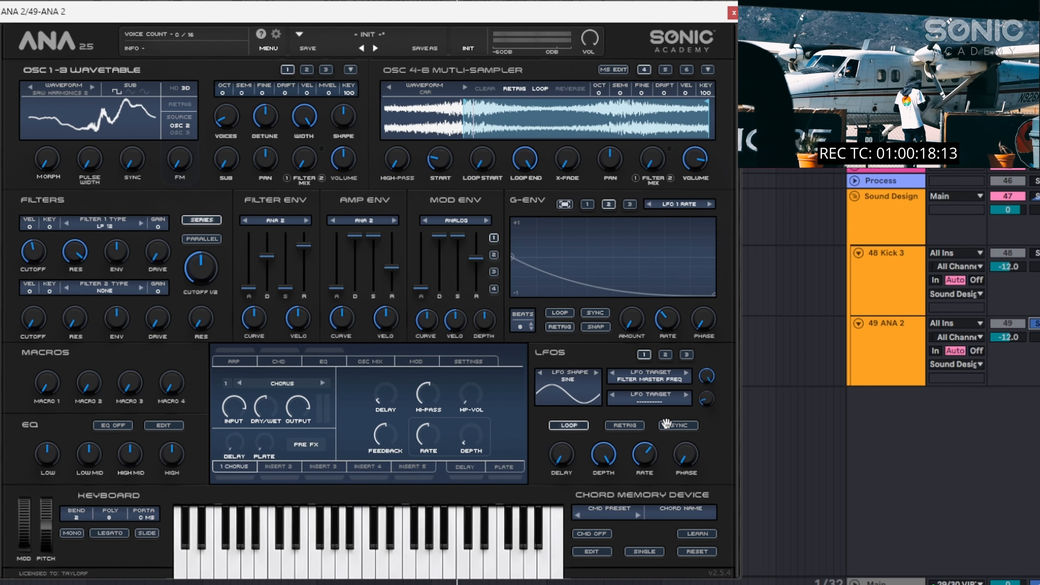
Return Filter 1's resonance to zero and reduce LFO 1's depth to slightly above the middle
{"action": "left_click_drag", "start_coordinate": [96, 252], "coordinate": [97, 271]}
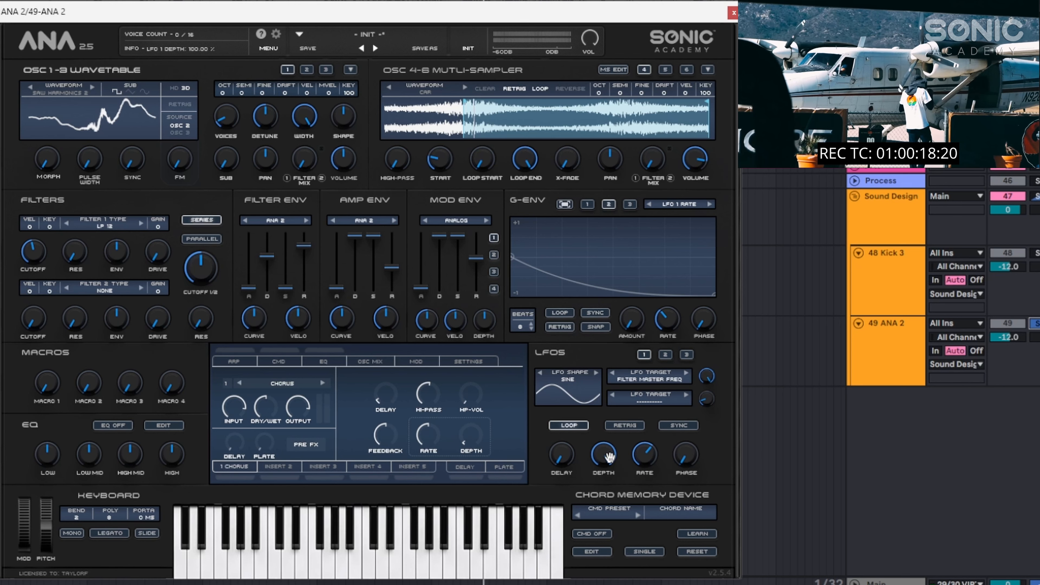
{"action": "left_click_drag", "start_coordinate": [604, 455], "coordinate": [607, 511]}
{"action": "mouse_move", "coordinate": [608, 454]}
{"action": "left_mouse_down"}
{"action": "mouse_move", "coordinate": [608, 481]}
{"action": "mouse_move", "coordinate": [610, 456]}
{"action": "left_mouse_up"}
Bend G-Env 2's curve so it falls slowly at first, enable its retrigger and adjust its rate
{"action": "left_click_drag", "start_coordinate": [630, 334], "coordinate": [592, 290]}
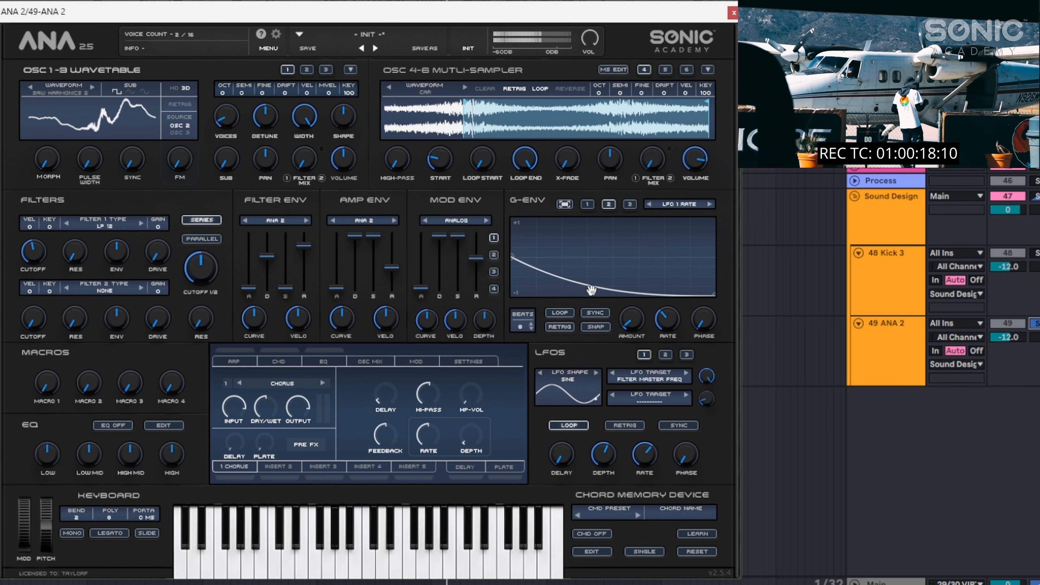
{"action": "left_click", "coordinate": [560, 328]}
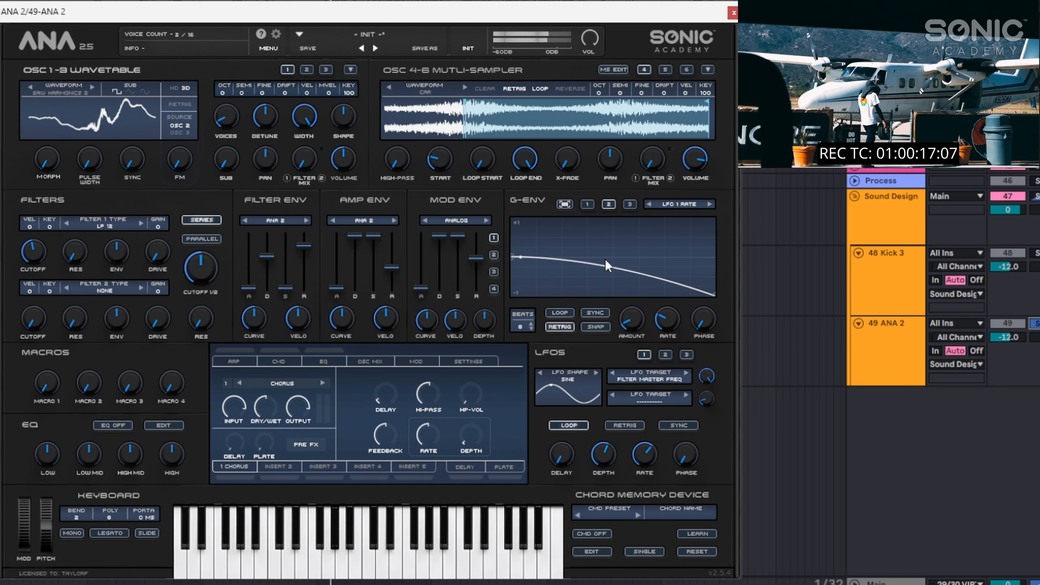
{"action": "scroll", "coordinate": [671, 327], "scroll_direction": "down", "scroll_amount": 3}
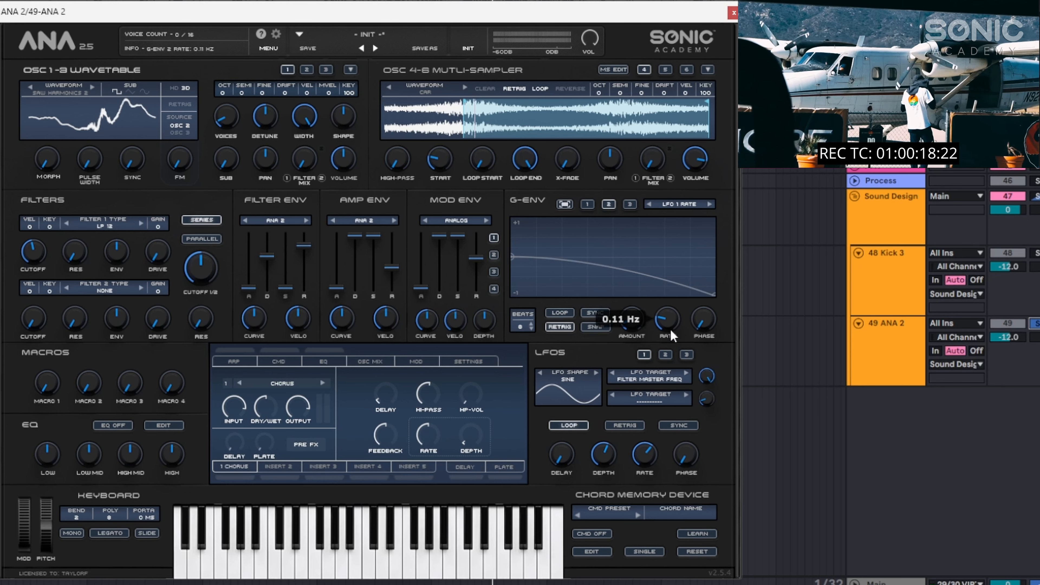
{"action": "mouse_move", "coordinate": [671, 328]}
{"action": "left_mouse_down"}
{"action": "mouse_move", "coordinate": [675, 303]}
{"action": "mouse_move", "coordinate": [666, 321]}
{"action": "left_mouse_up"}
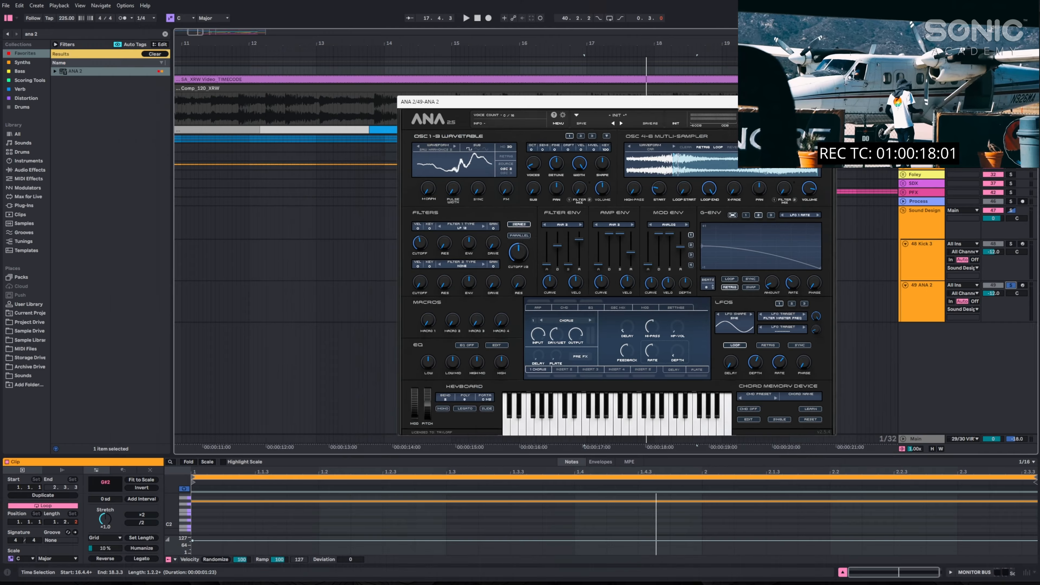
Move the ANA 2 window clear of its arrangement clip and play the sound against the video
{"action": "left_click_drag", "start_coordinate": [778, 104], "coordinate": [506, 83]}
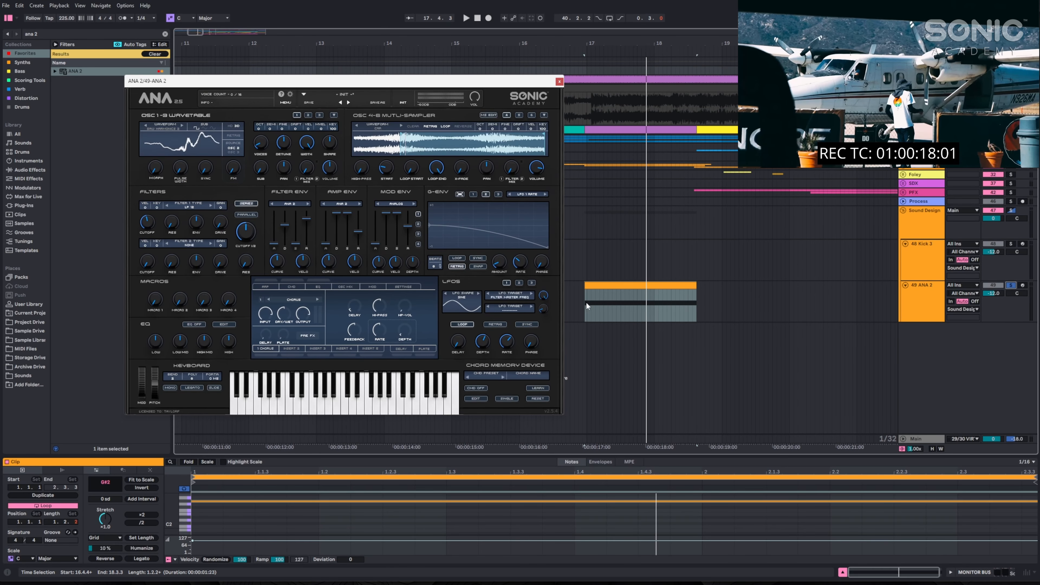
{"action": "key", "text": "space"}
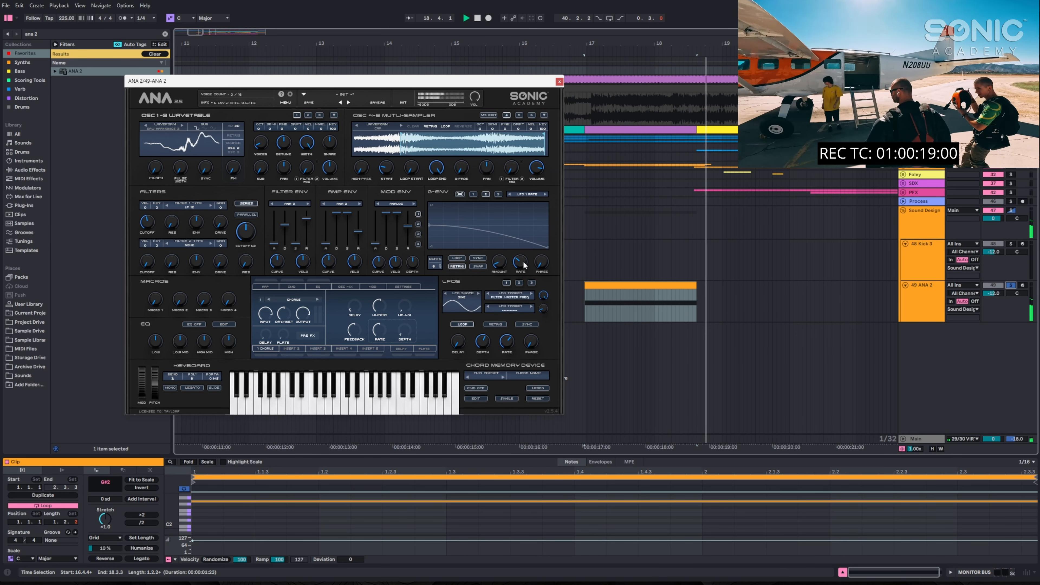
{"action": "key", "text": "space"}
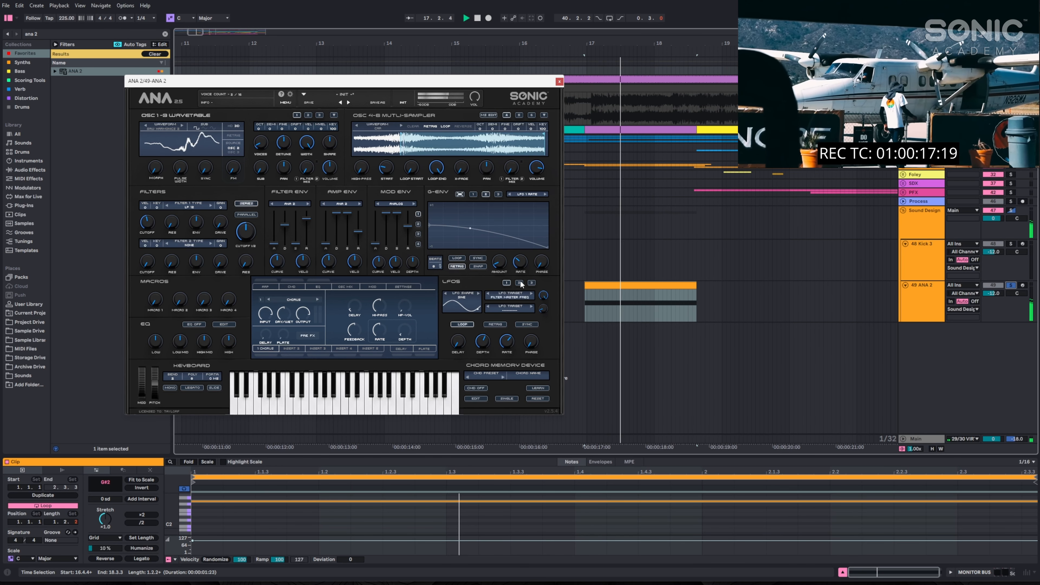
Try G-Env 2's amount at 19.20% and 100%, and settle on a low positive amount
{"action": "left_click_drag", "start_coordinate": [502, 266], "coordinate": [504, 262]}
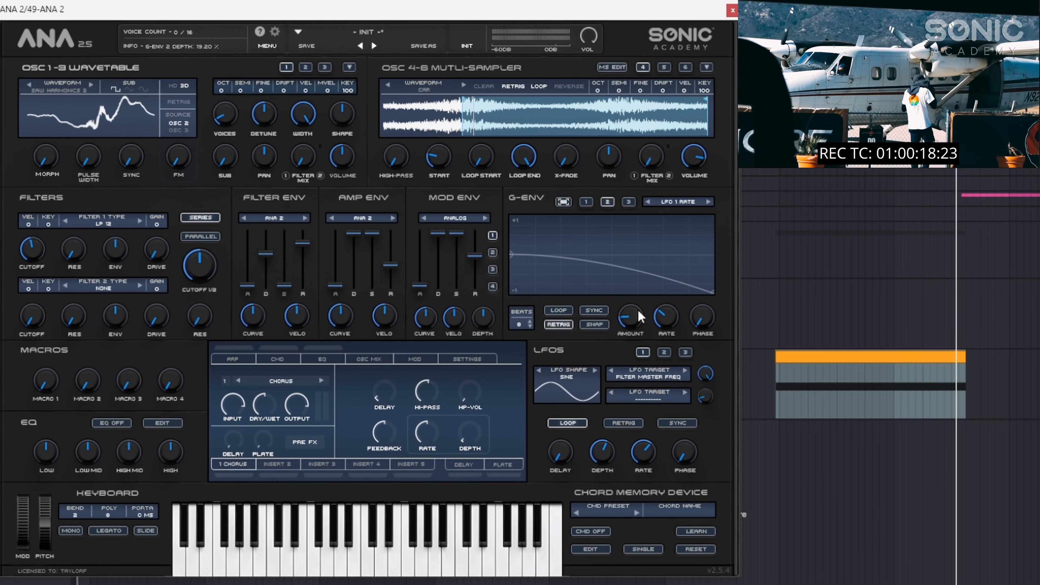
{"action": "left_click_drag", "start_coordinate": [636, 323], "coordinate": [637, 274]}
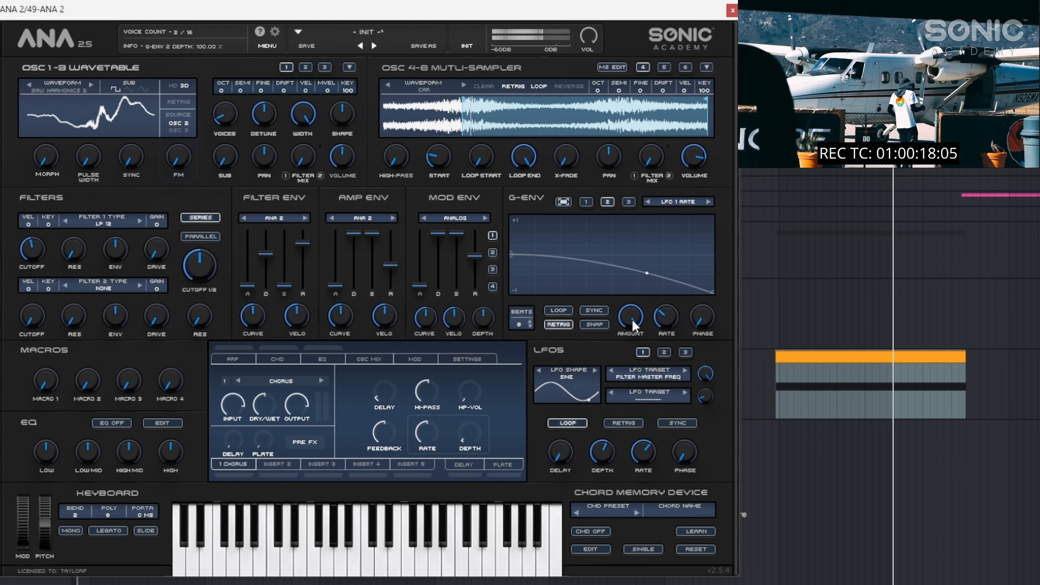
{"action": "left_click_drag", "start_coordinate": [632, 319], "coordinate": [634, 300]}
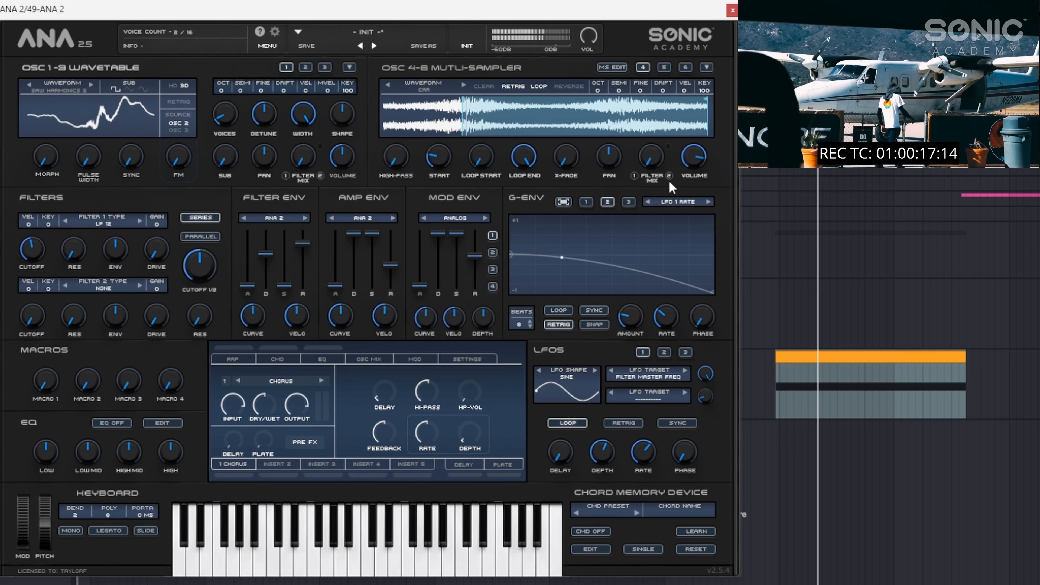
Raise the filter mix of Sampler 4 and Osc 1 back to about the middle
{"action": "left_click", "coordinate": [651, 160]}
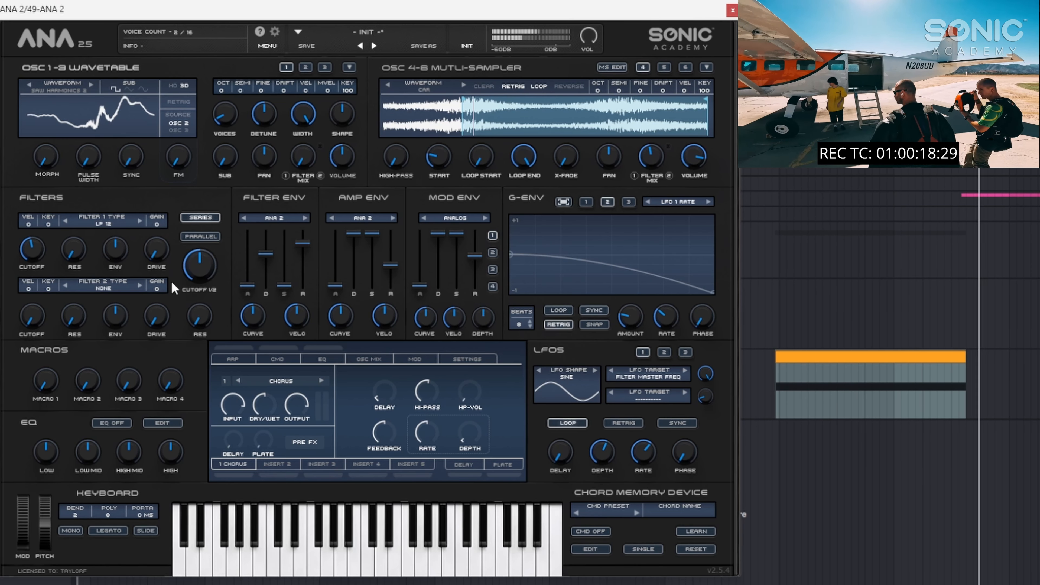
{"action": "left_click_drag", "start_coordinate": [295, 158], "coordinate": [323, 68]}
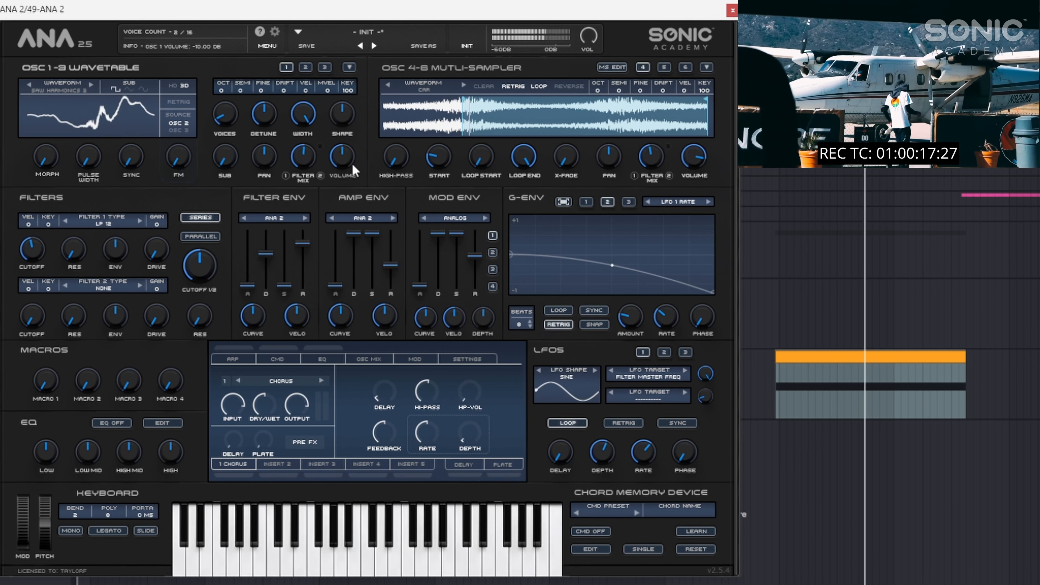
Stop playback, close the ANA 2 window and place the insert marker on the Kick 3 track just after bar 16
{"action": "key", "text": "space"}
{"action": "left_click", "coordinate": [732, 11]}
{"action": "left_click", "coordinate": [529, 260]}
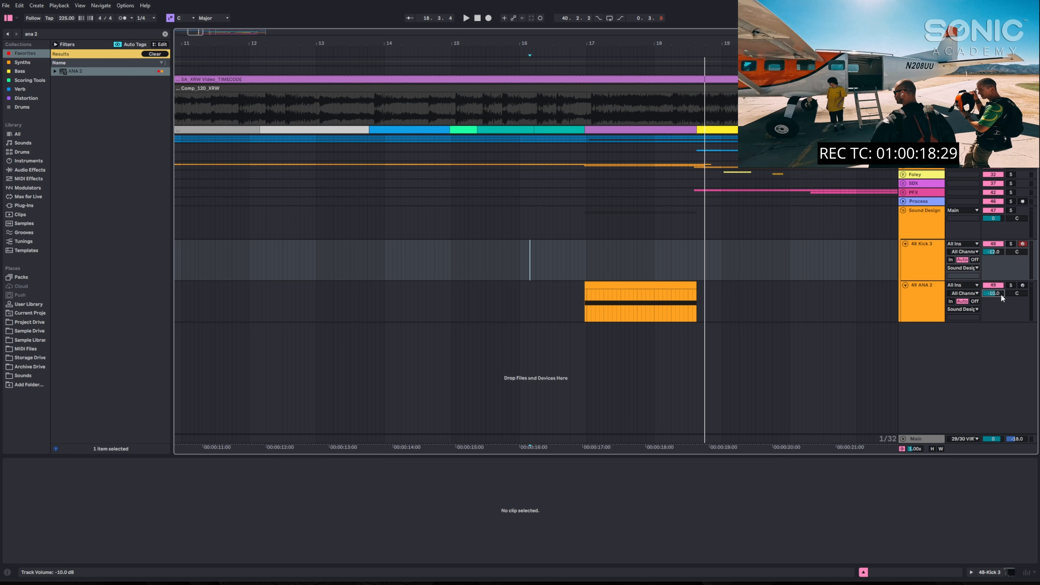